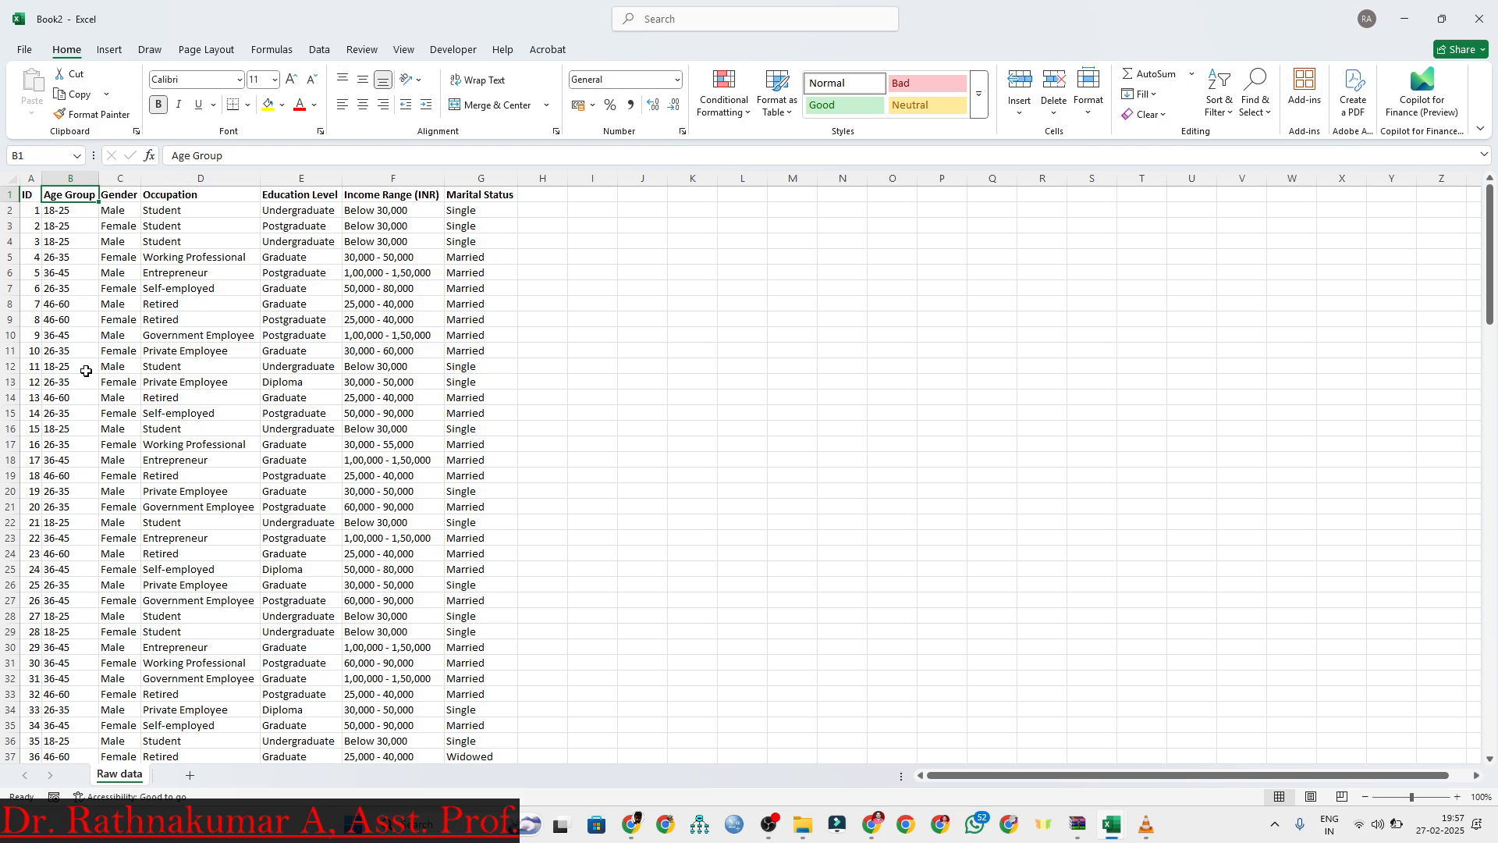
Look through the raw survey records from the first to the last row, checking the demographic columns
scroll(51, 406, "down", 8)
scroll(53, 422, "down", 20)
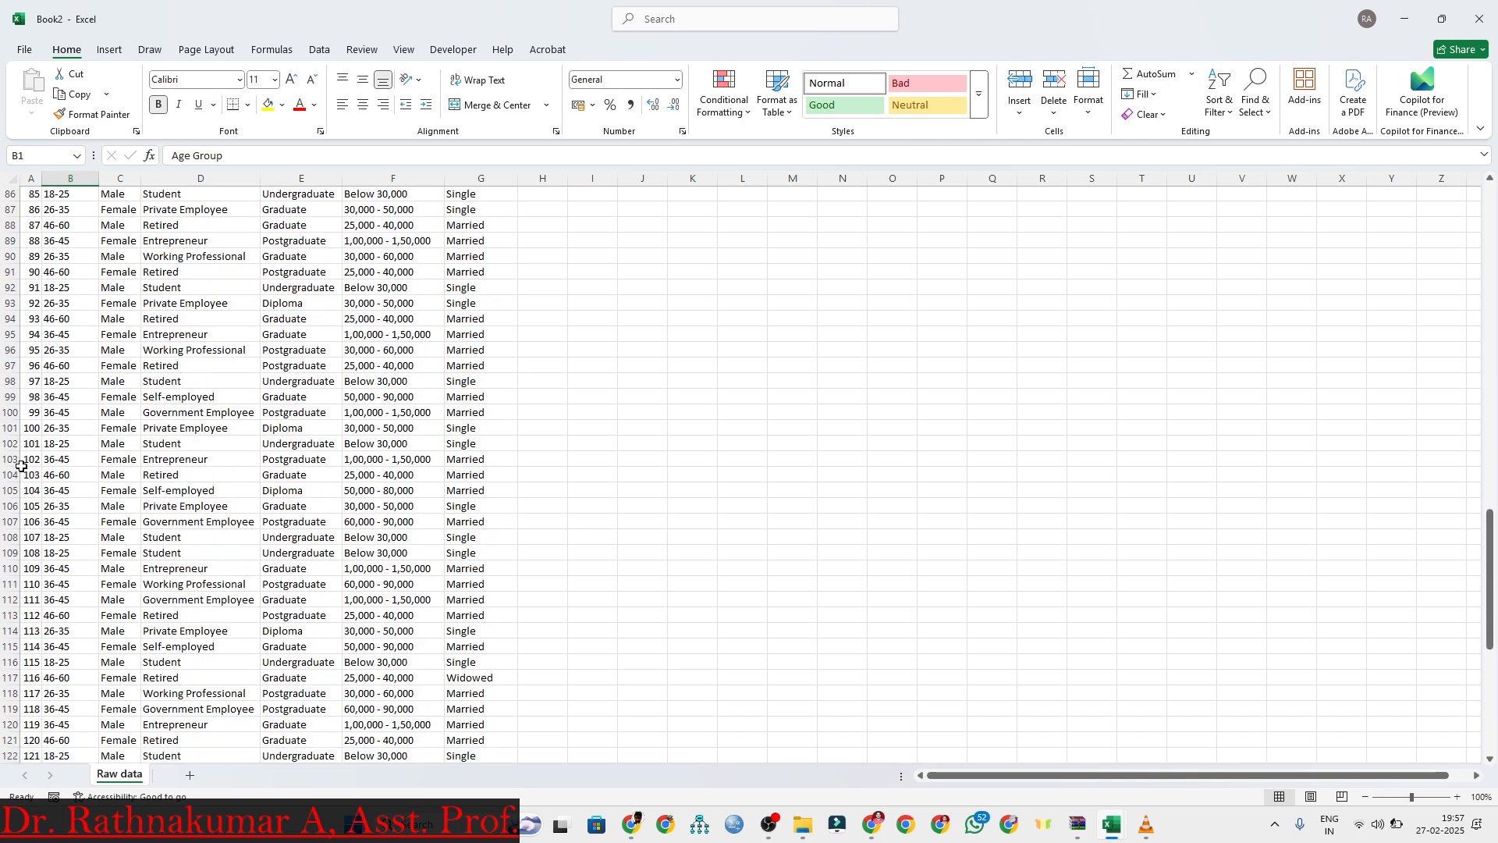
scroll(38, 553, "down", 5)
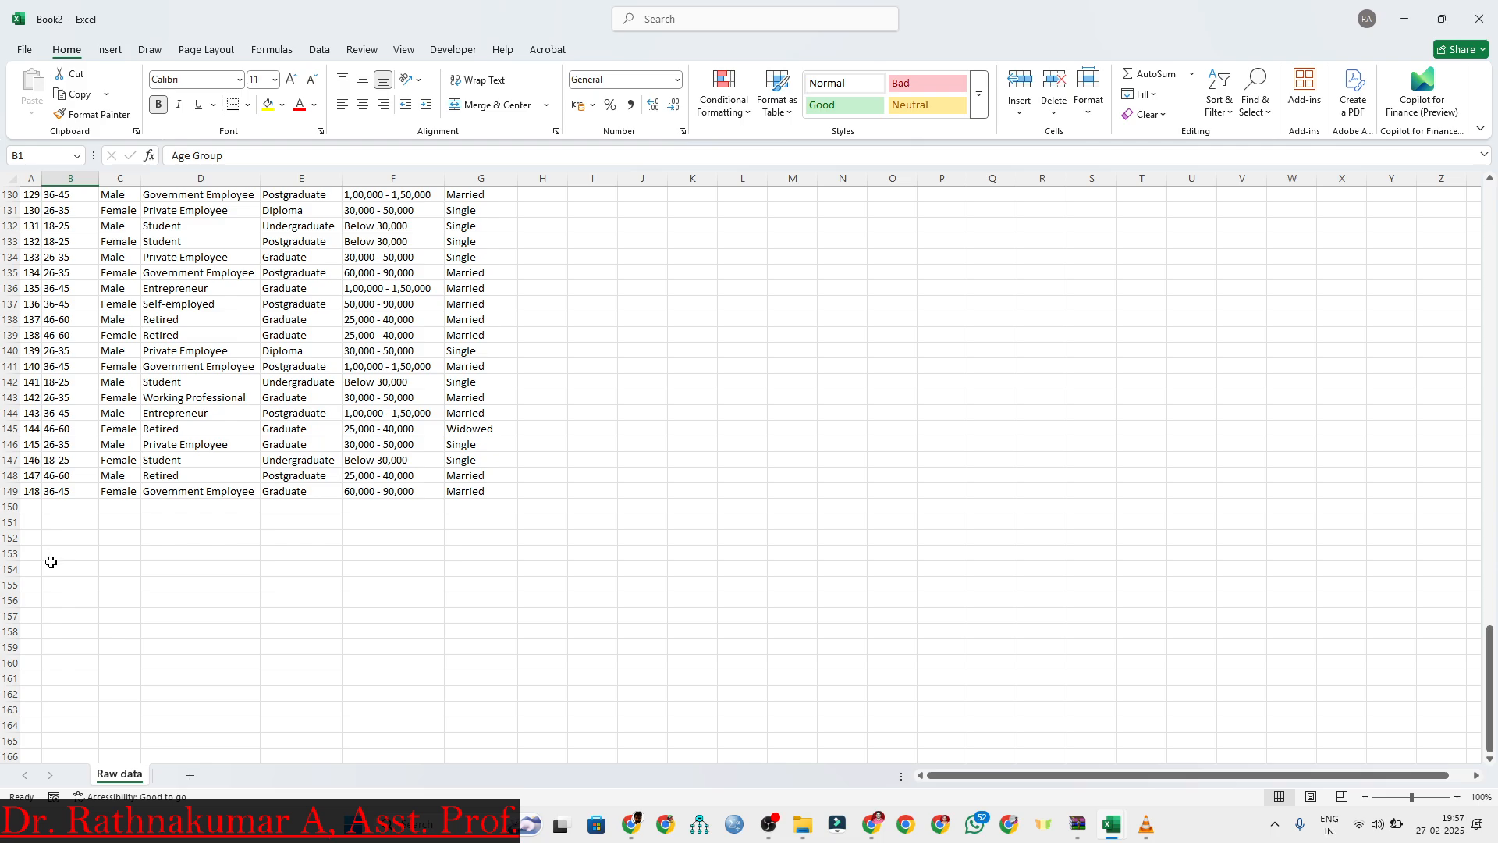
scroll(56, 564, "up", 20)
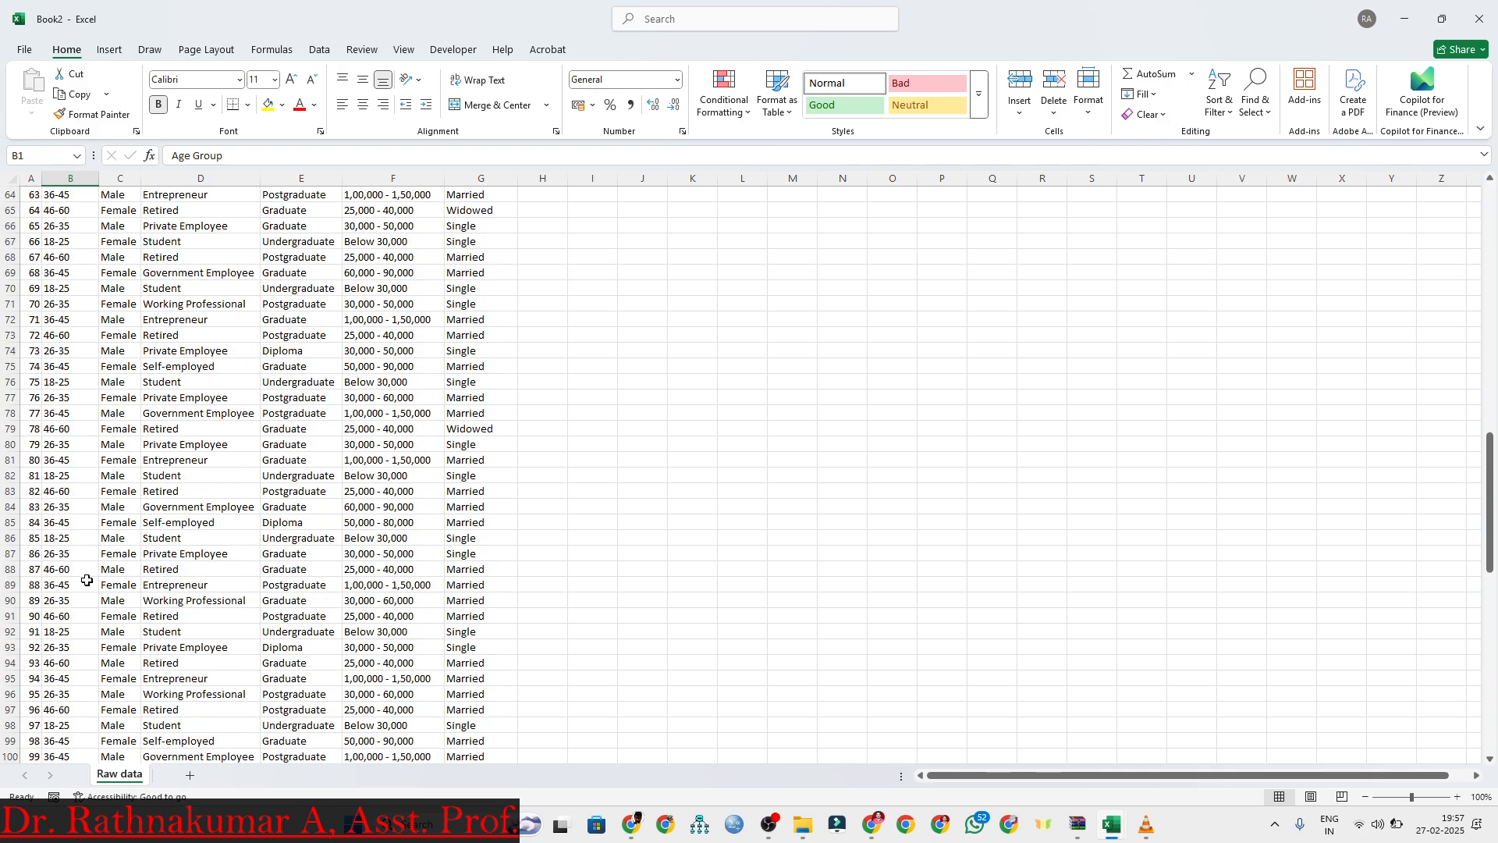
scroll(81, 584, "up", 14)
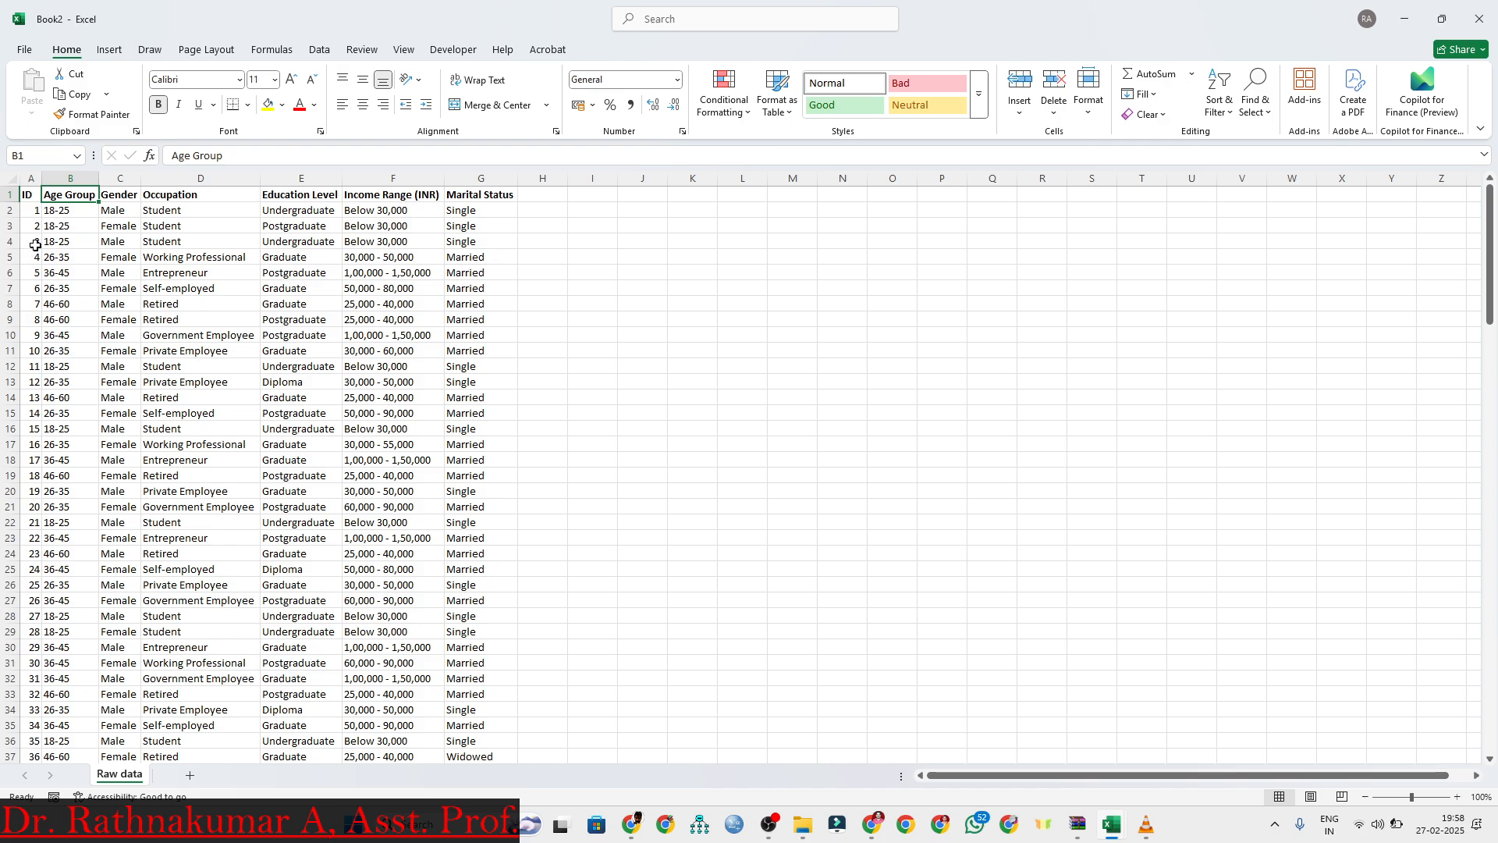
left_click(53, 238)
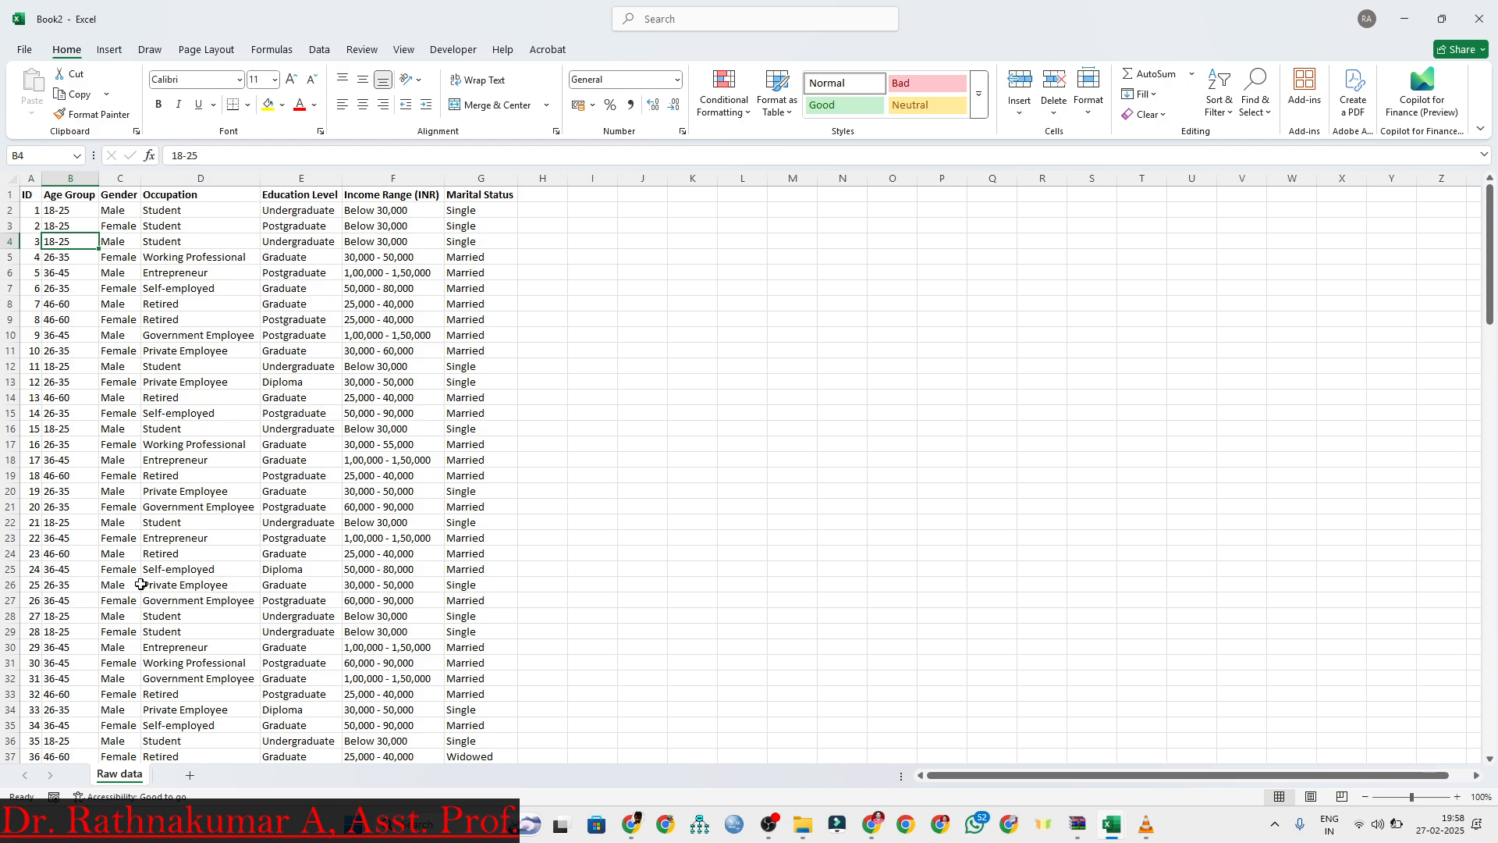
left_click(198, 338)
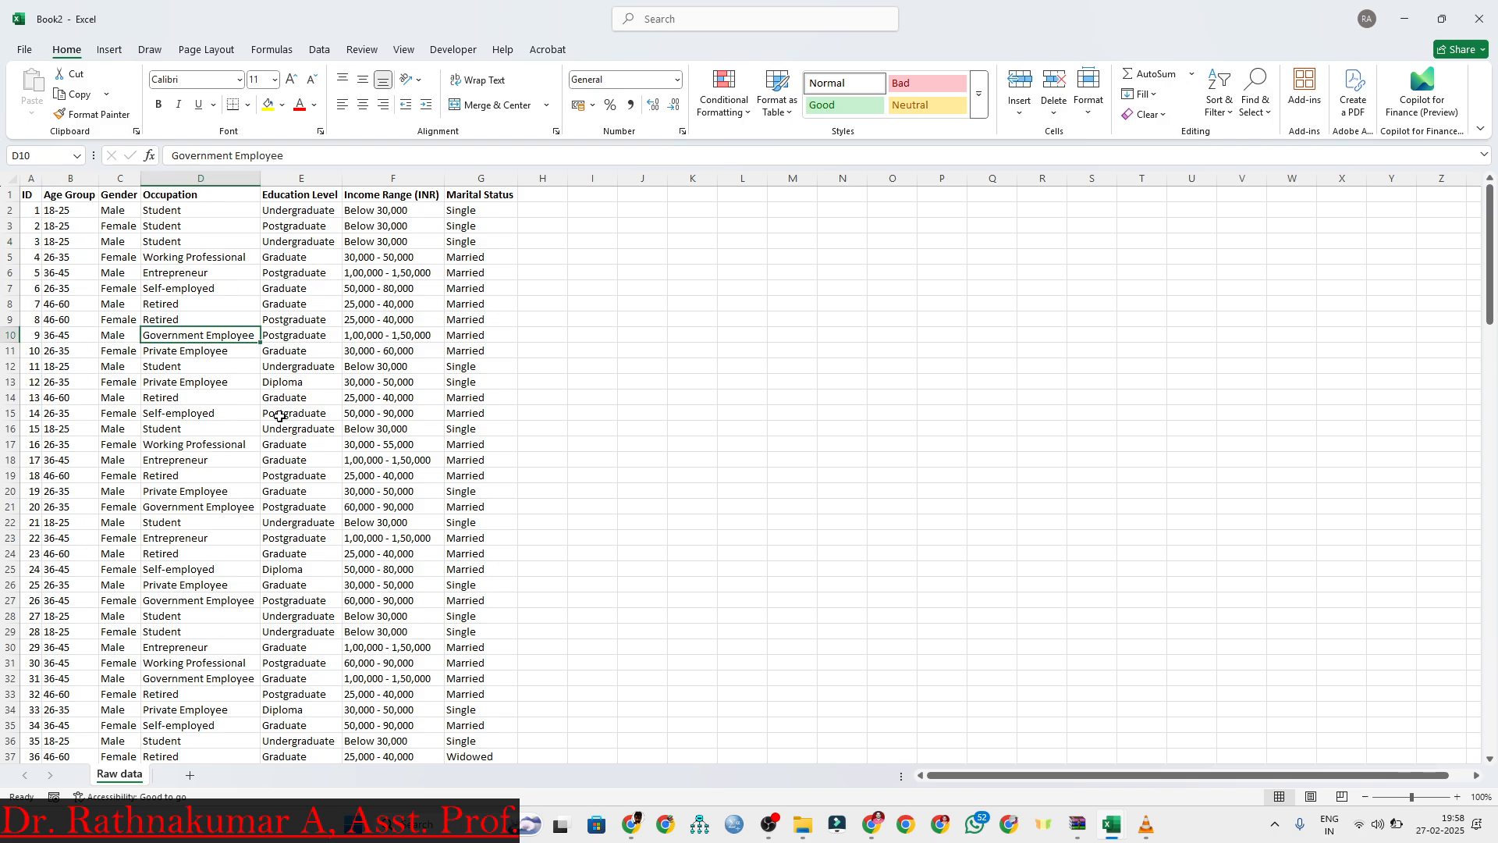
scroll(281, 417, "down", 2)
scroll(218, 398, "up", 2)
Create a PivotTable on a new worksheet from the Raw data range A1:G149
left_click(108, 51)
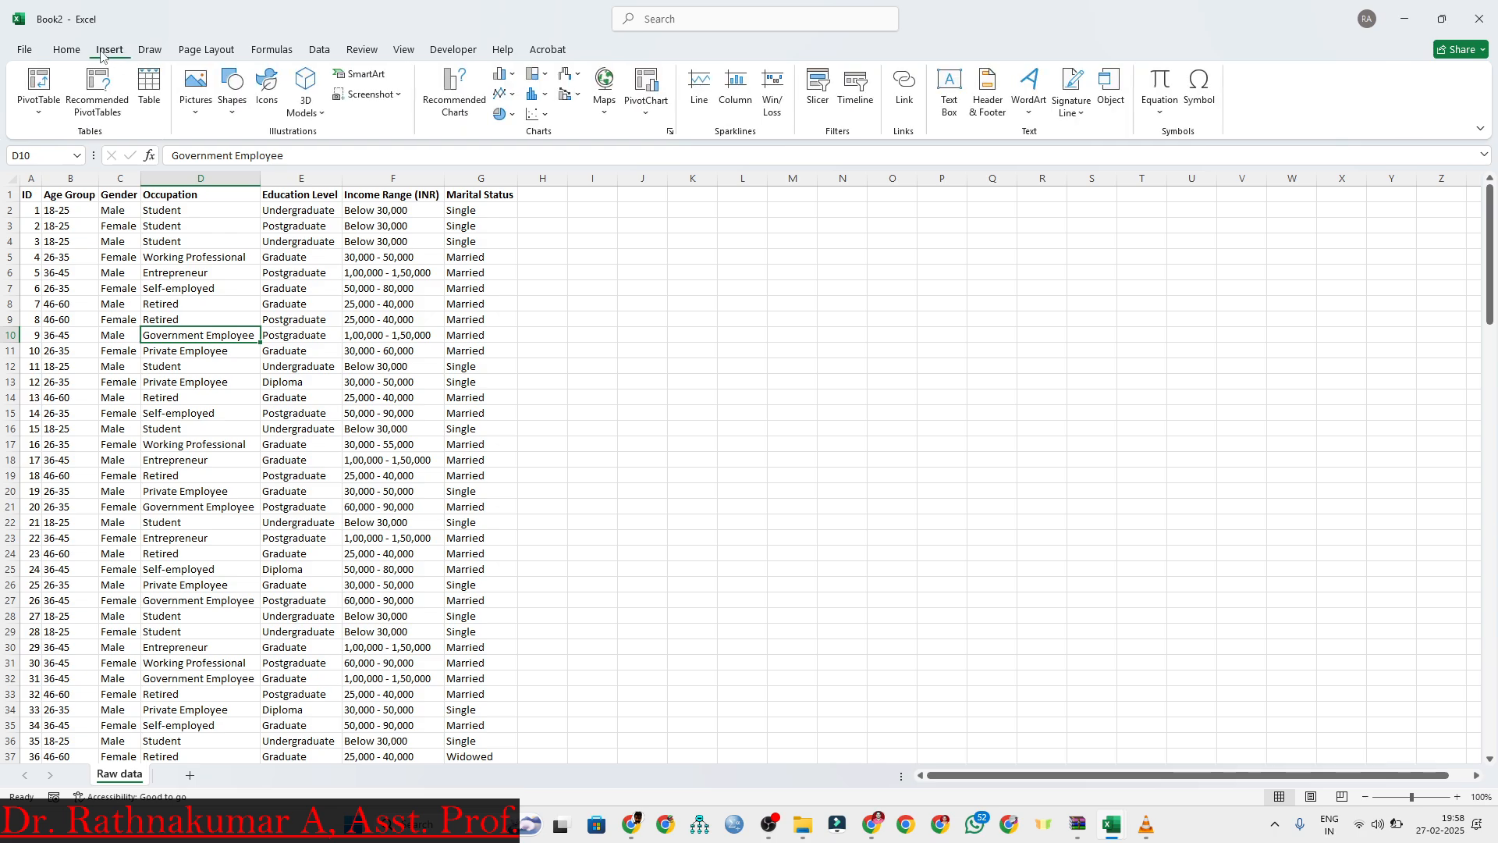
left_click(36, 84)
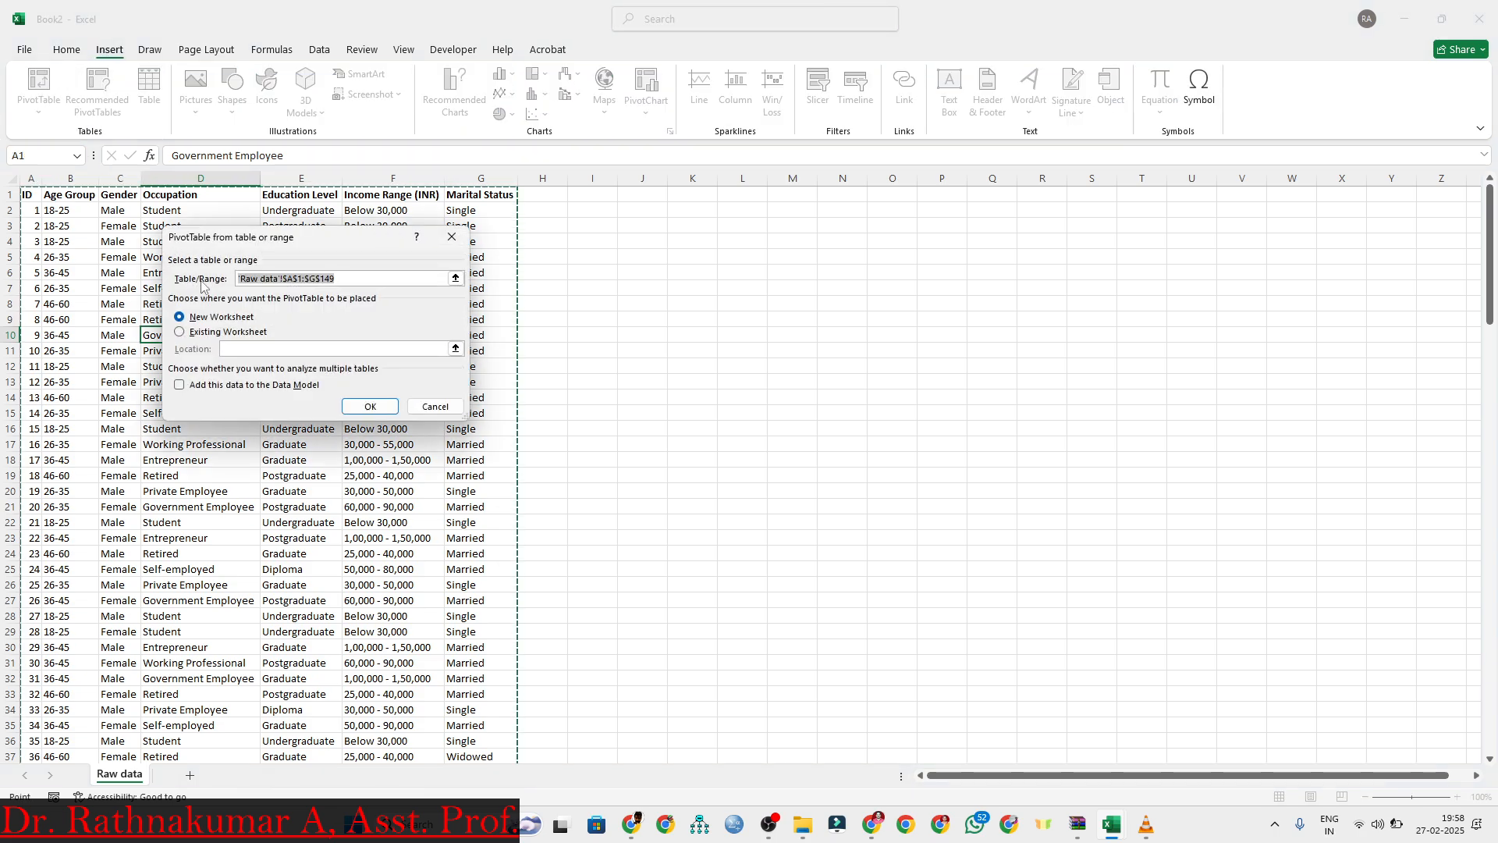
scroll(317, 525, "down", 20)
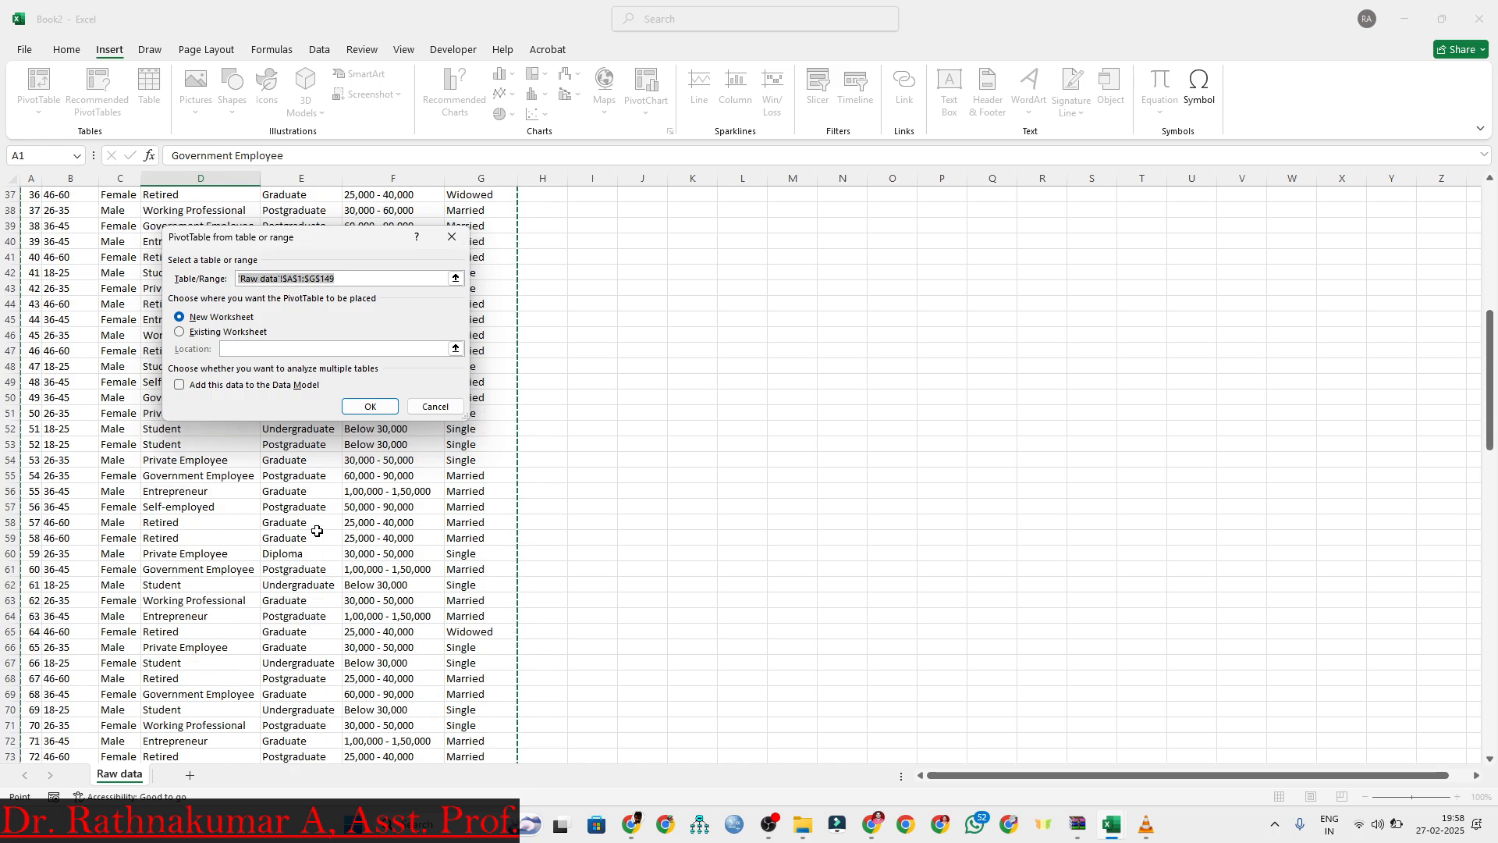
scroll(442, 646, "down", 7)
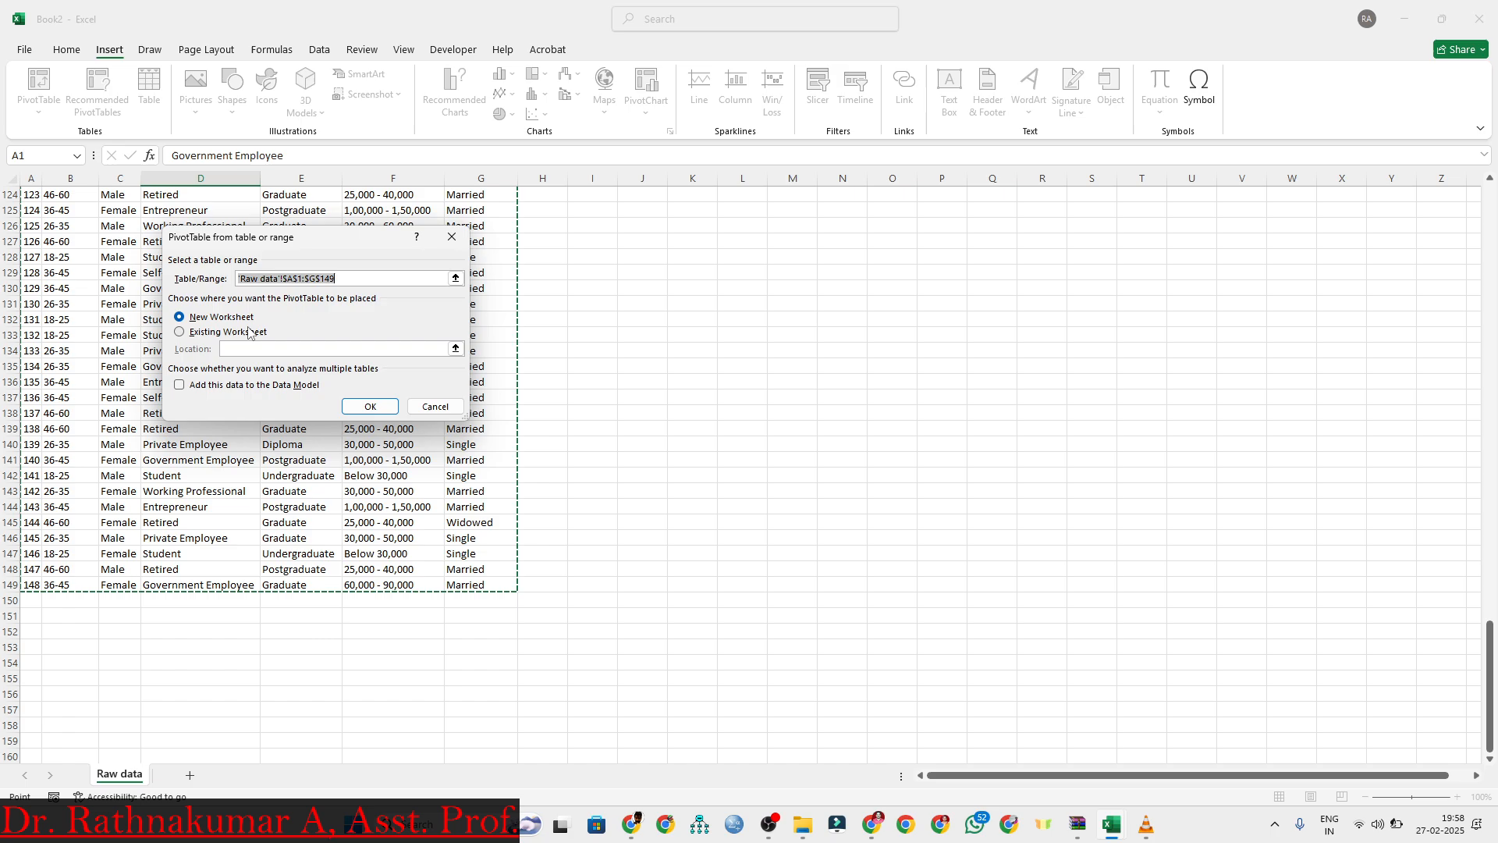
left_click(370, 405)
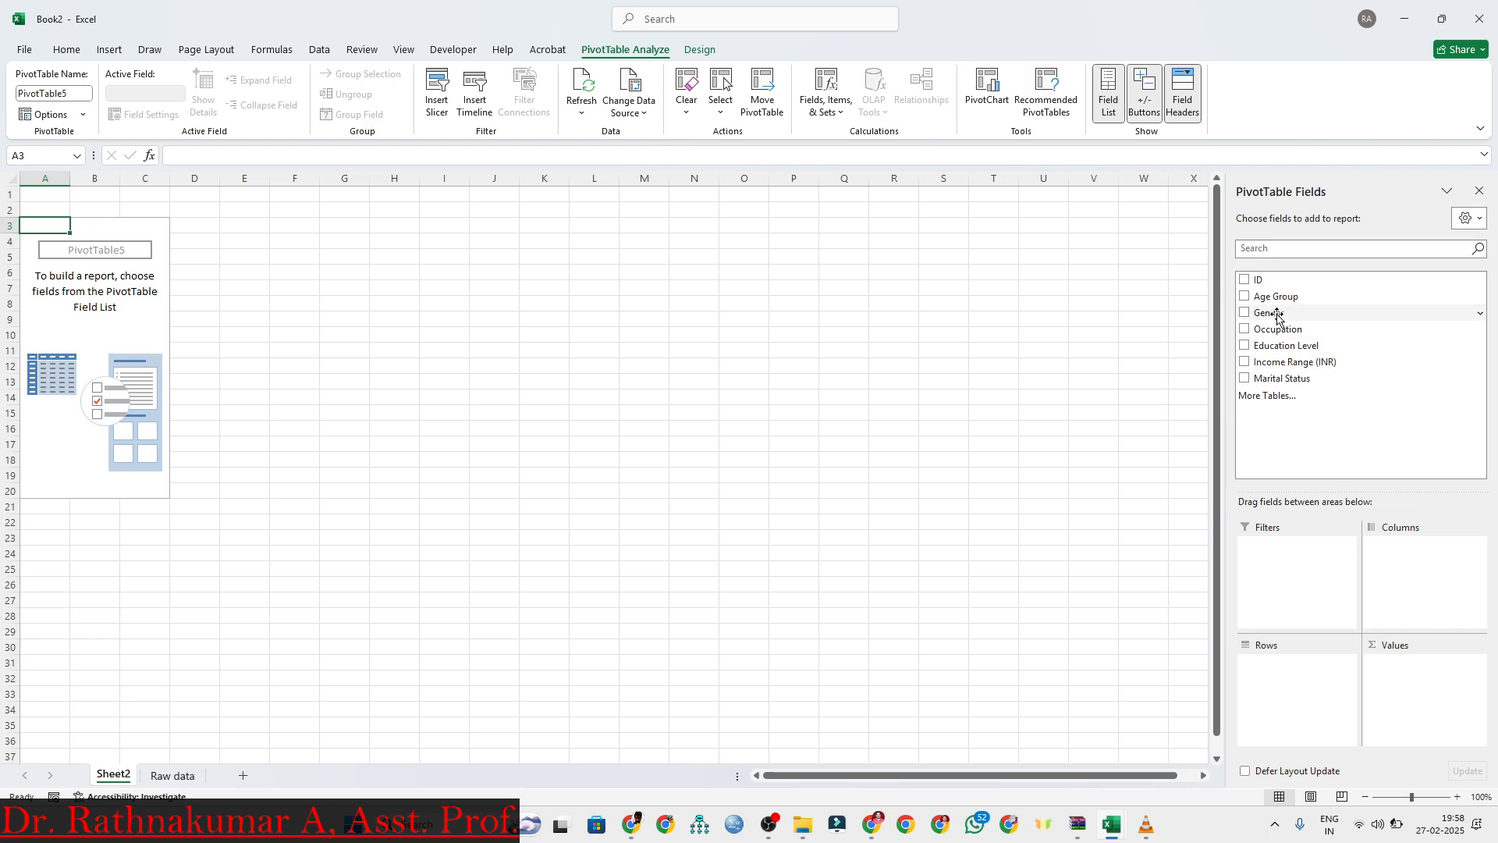
Add Age Group to the PivotTable's rows and twice to its values as a count
left_click_drag(1278, 299, 1286, 692)
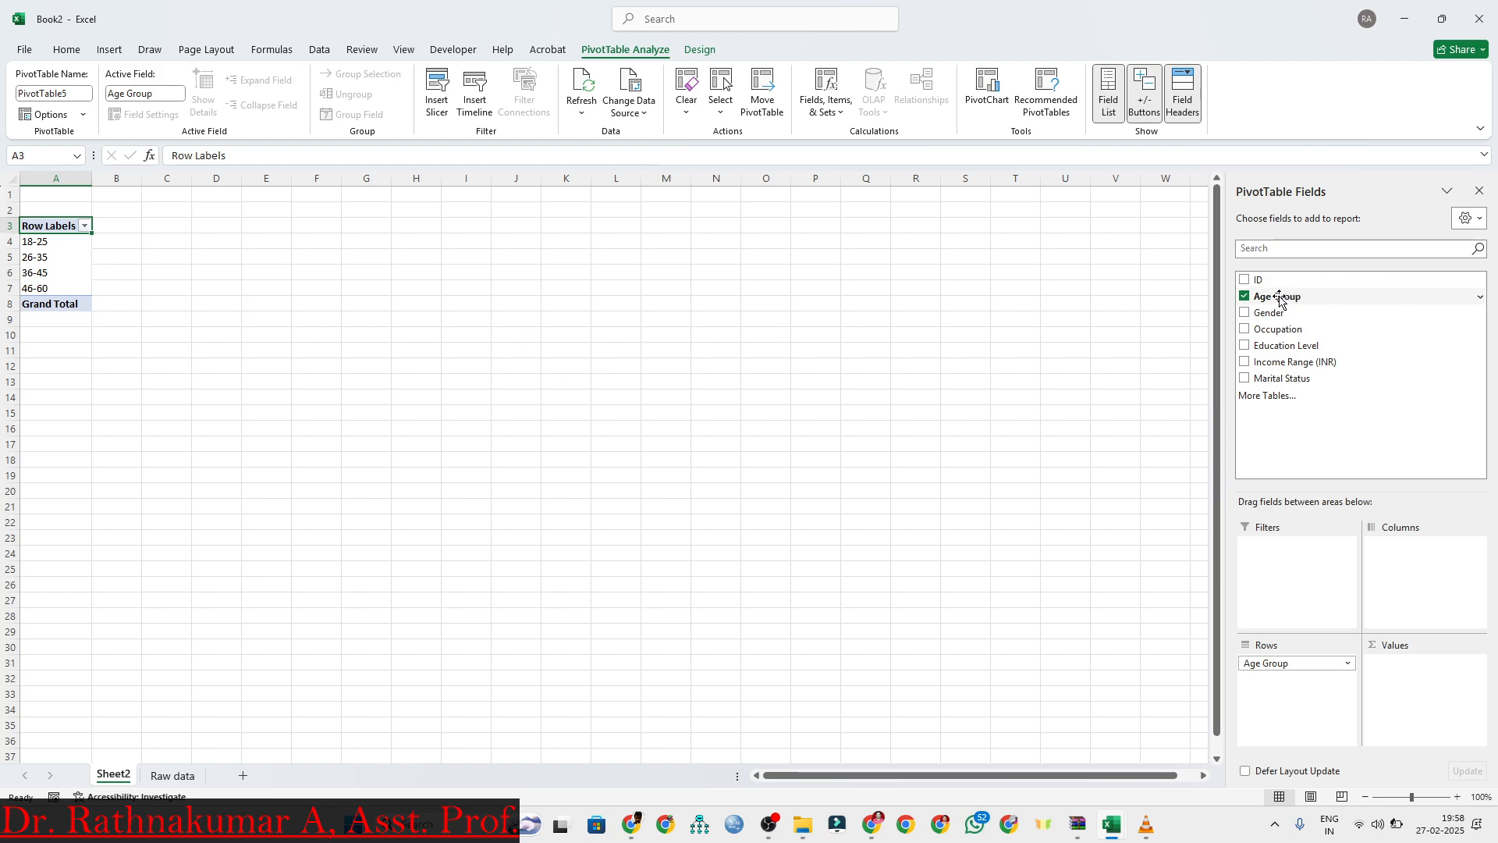
mouse_move(1281, 297)
left_mouse_down()
mouse_move(1431, 611)
mouse_move(1418, 690)
left_mouse_up()
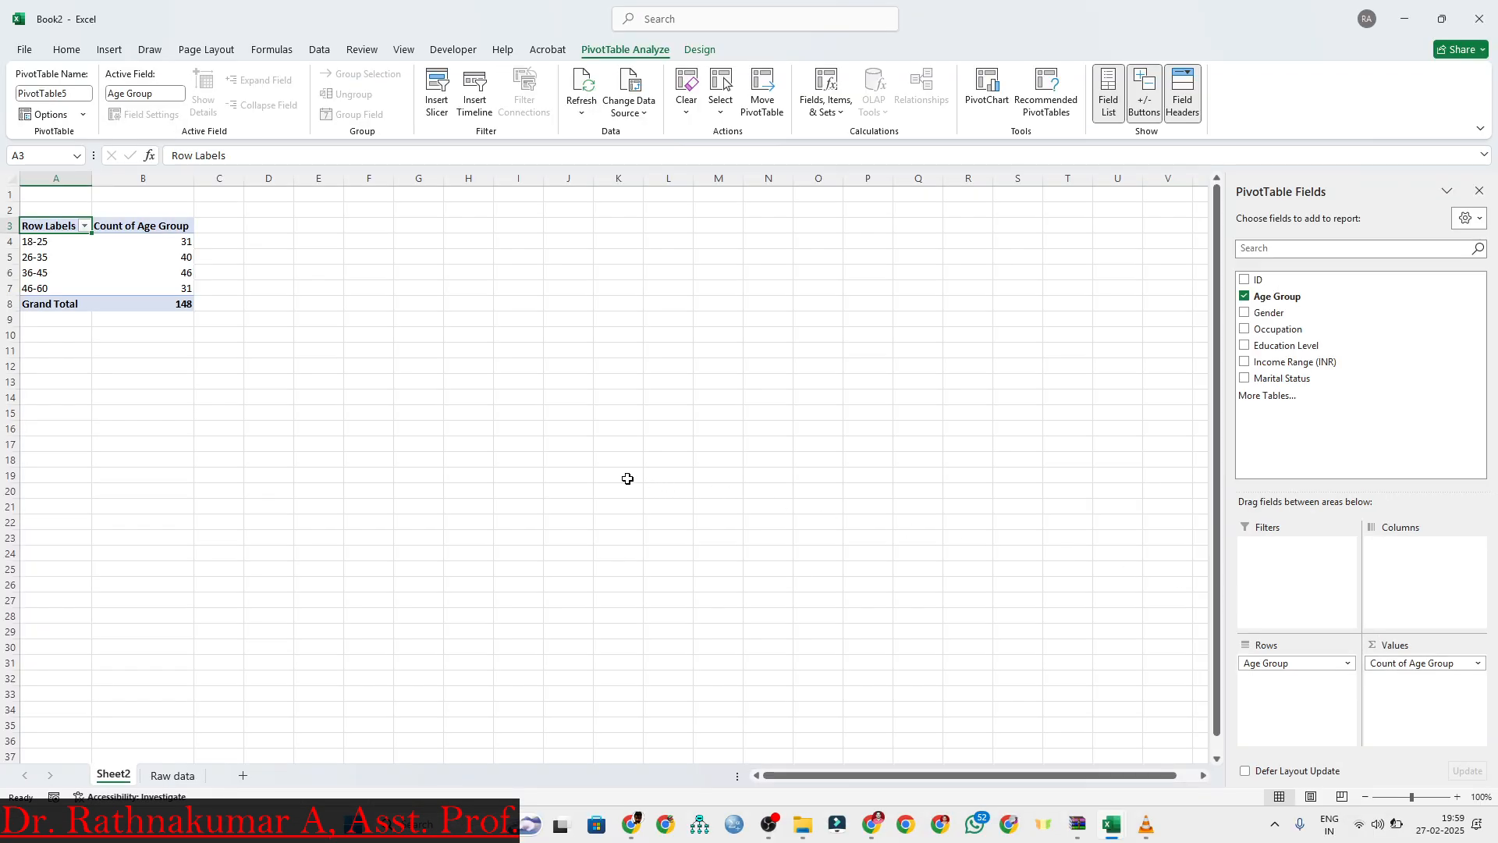
mouse_move(159, 268)
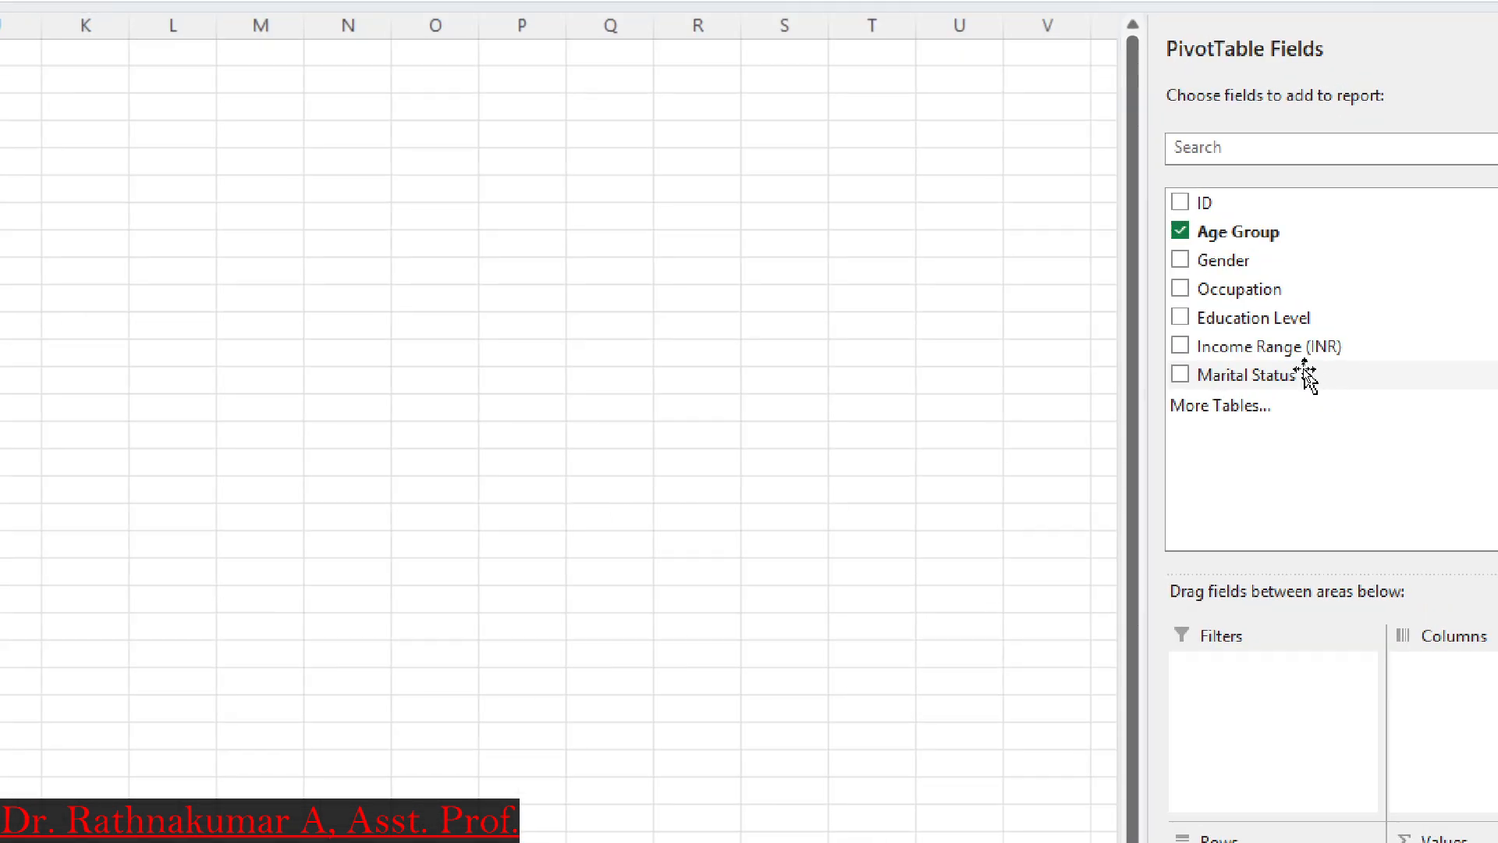
left_click_drag(1227, 226, 1494, 741)
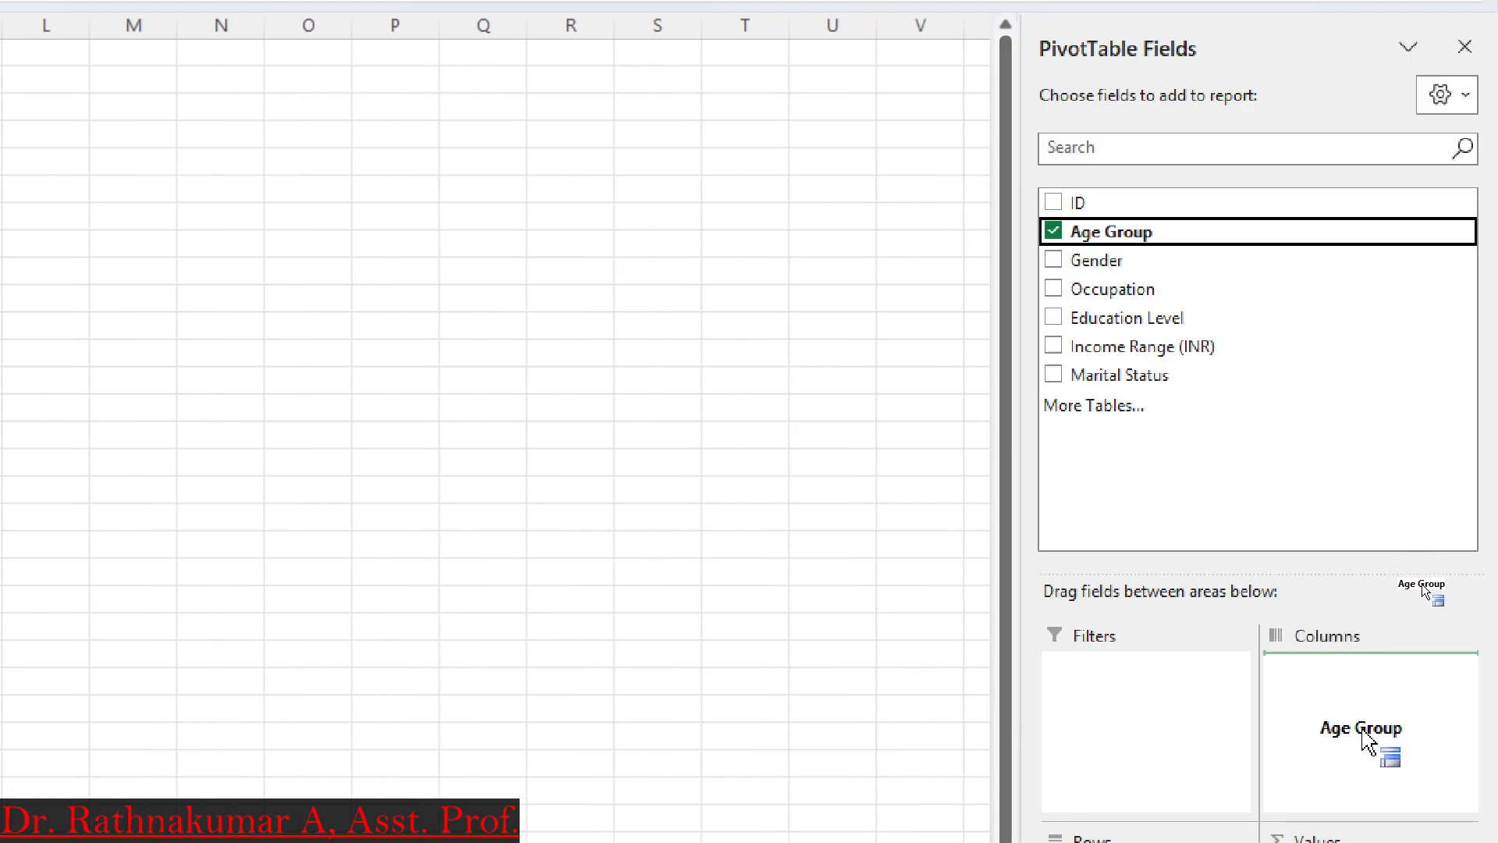
left_click_drag(1367, 741, 1327, 745)
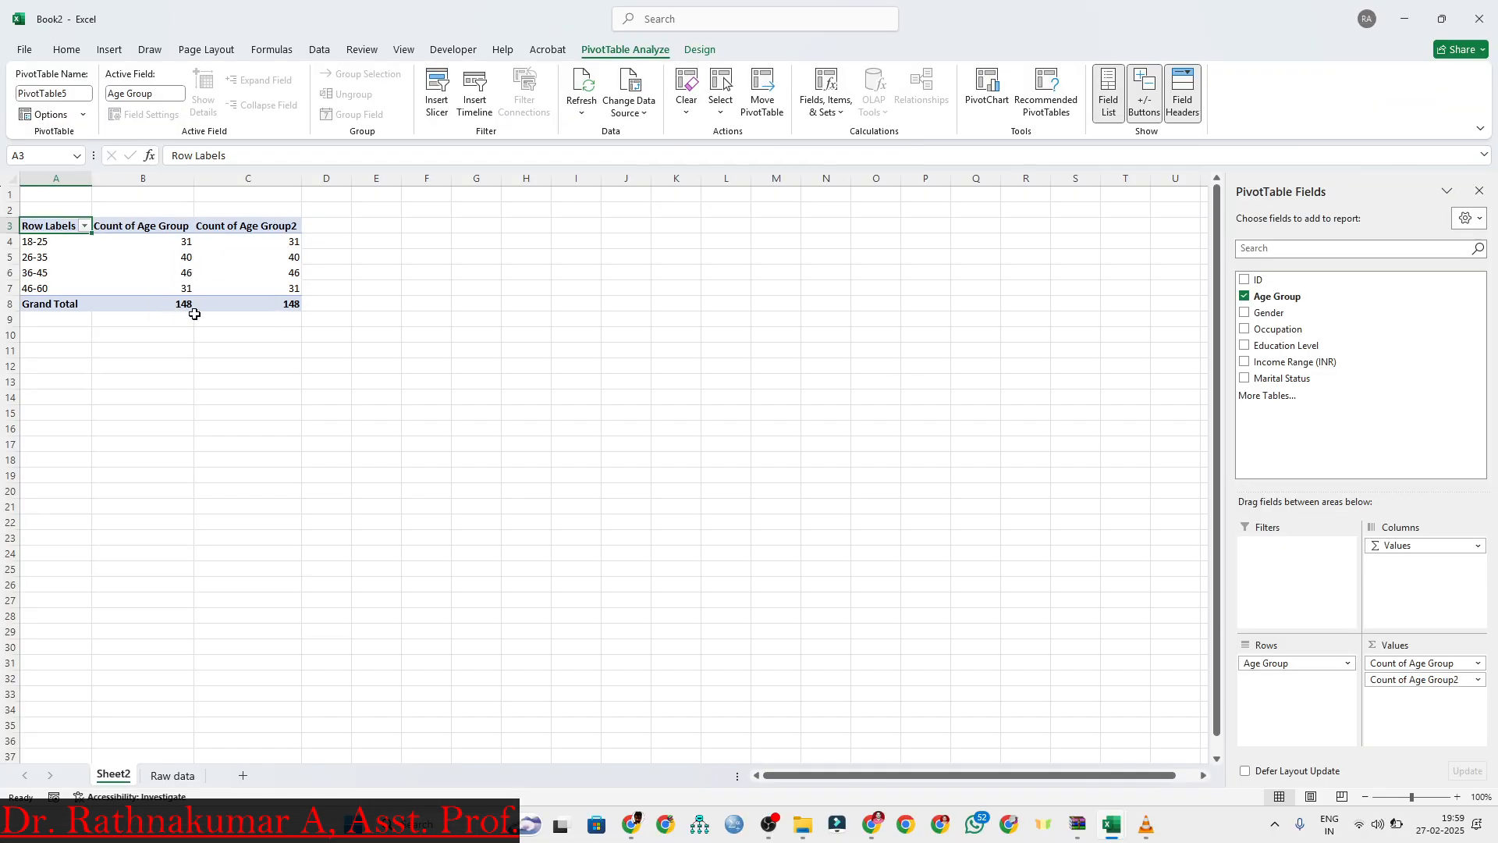
Show the second Age Group count as % of Grand Total
left_click(253, 243)
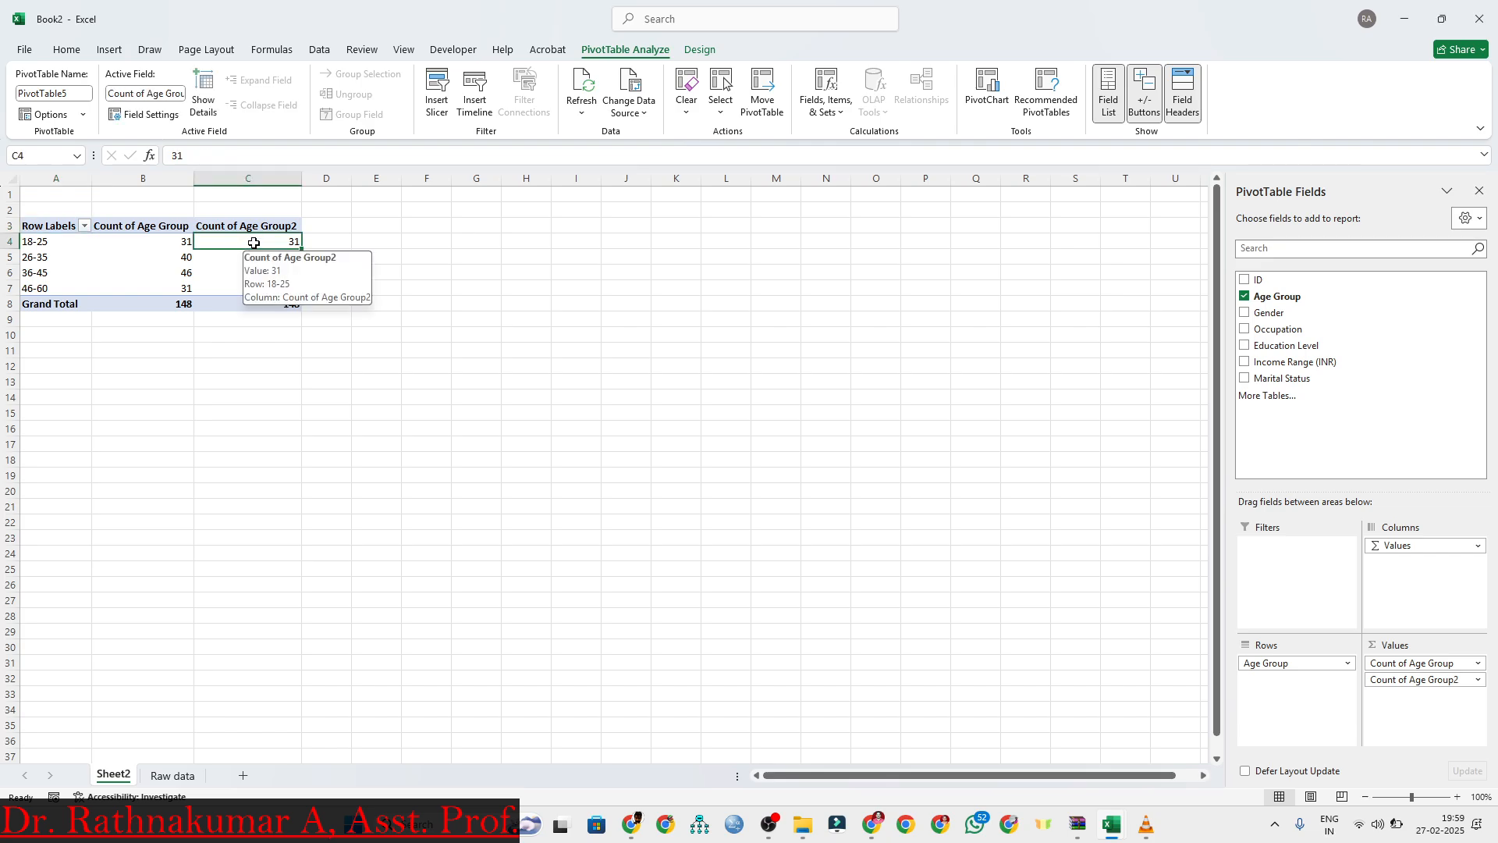
right_click(254, 243)
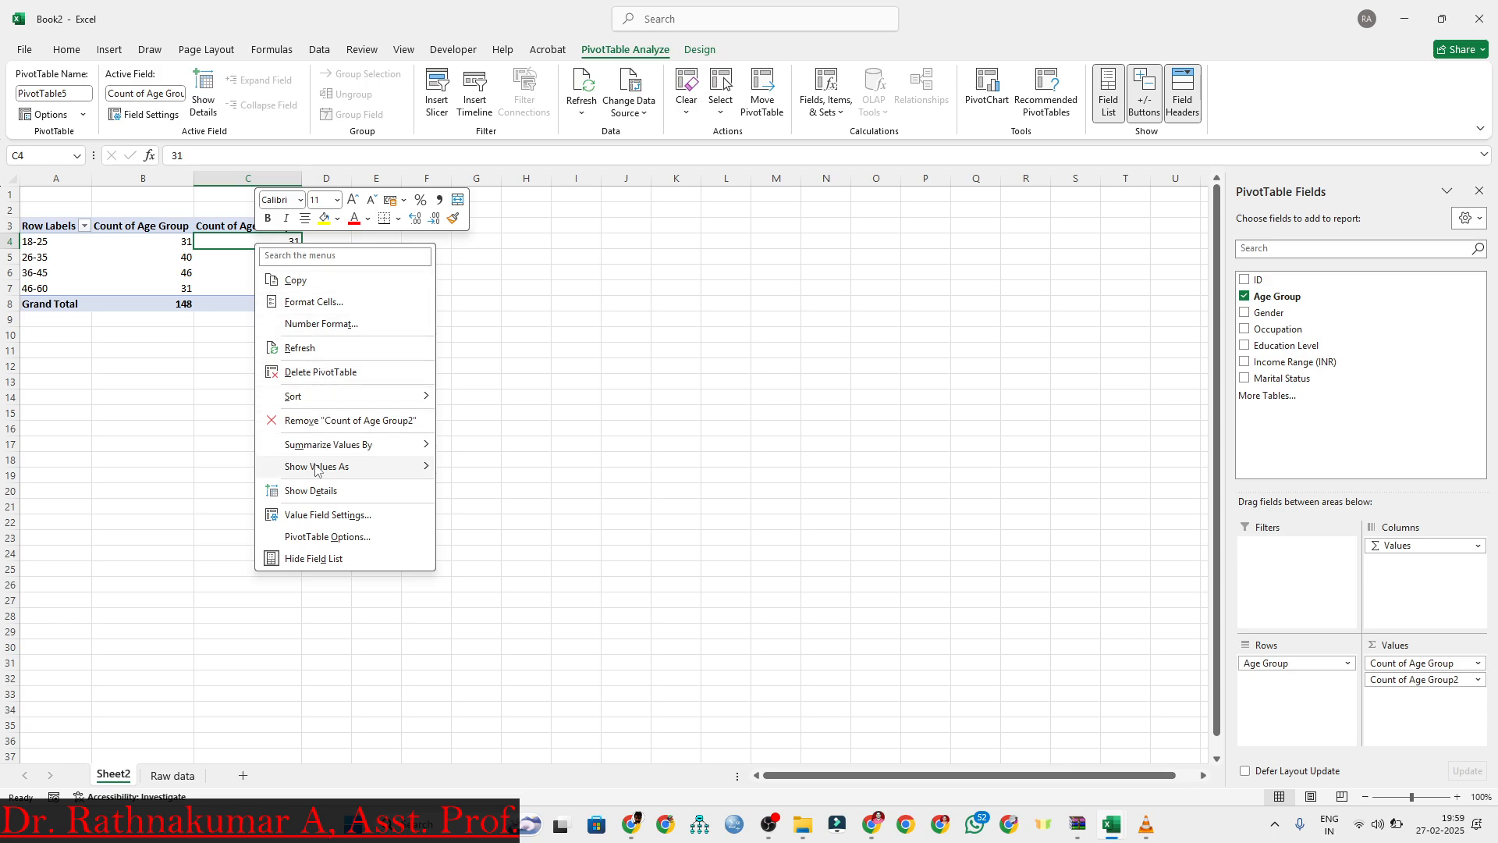
mouse_move(311, 469)
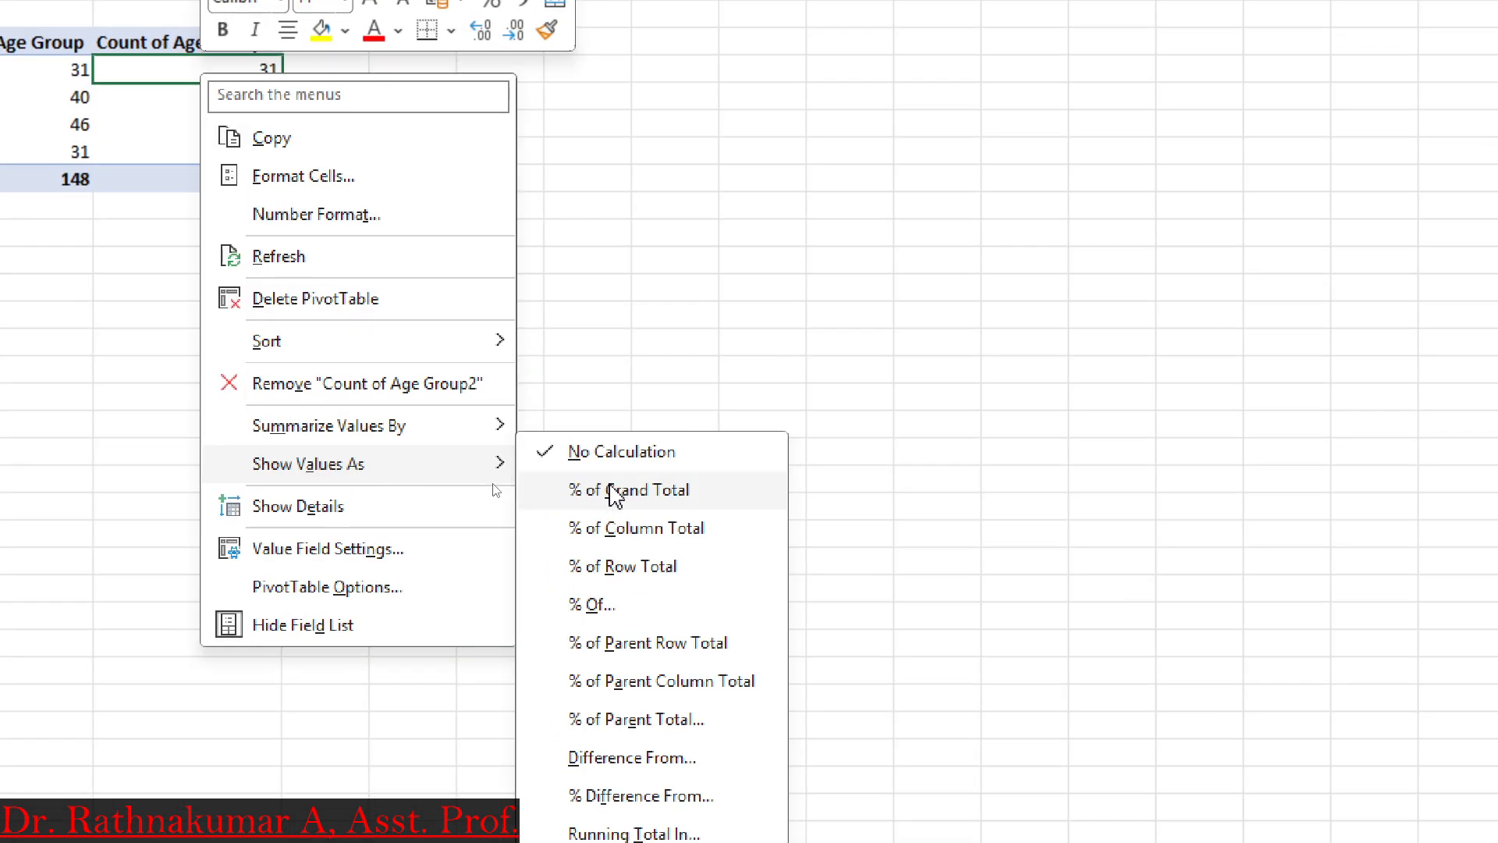
left_click(622, 500)
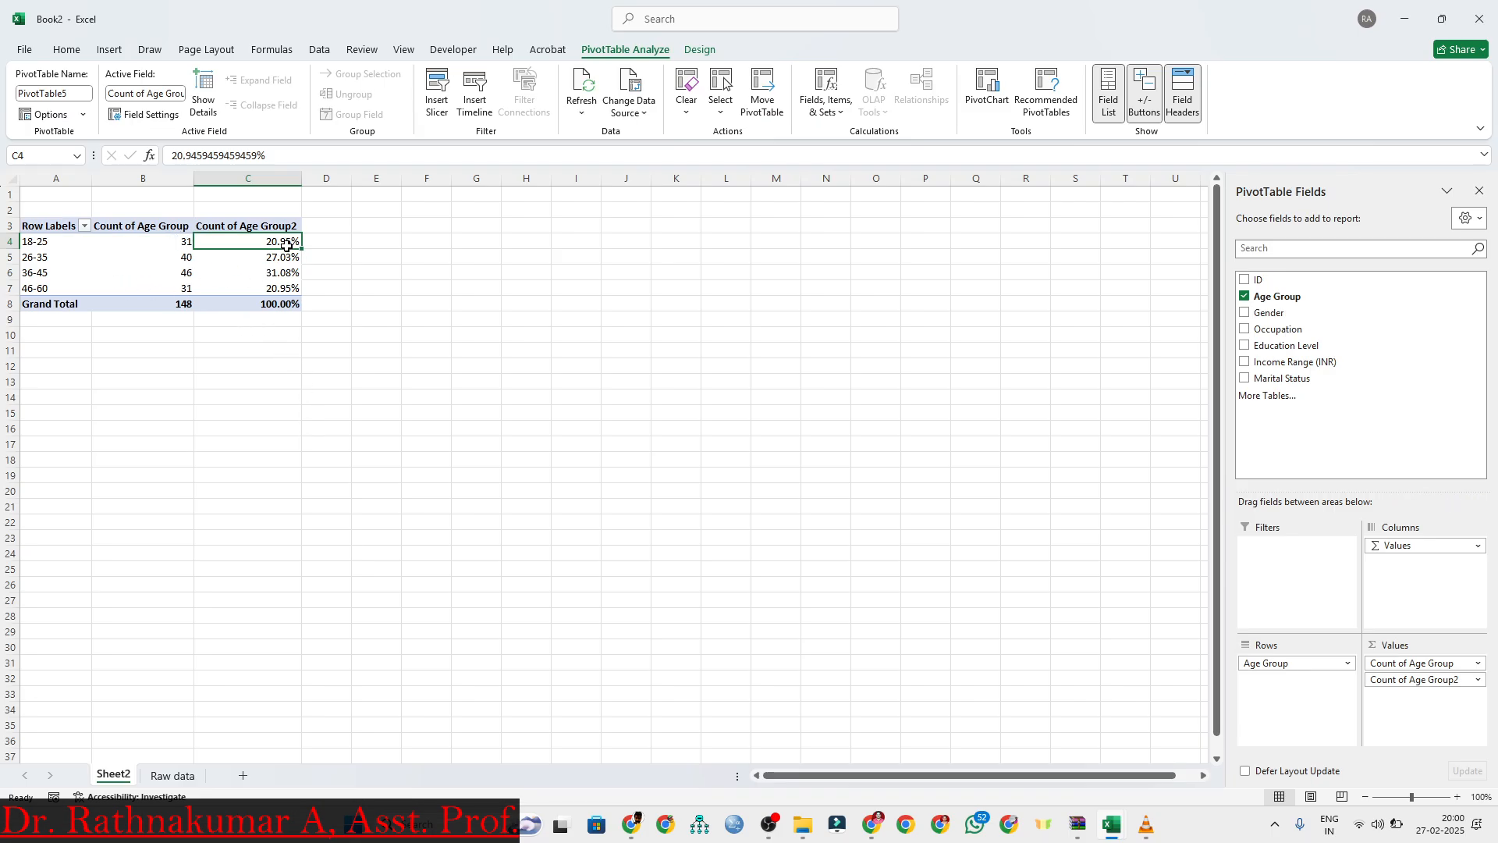
Format the percentages in C4:C8, including the grand total, with no decimal places
mouse_move(289, 244)
left_click_drag(268, 242, 271, 303)
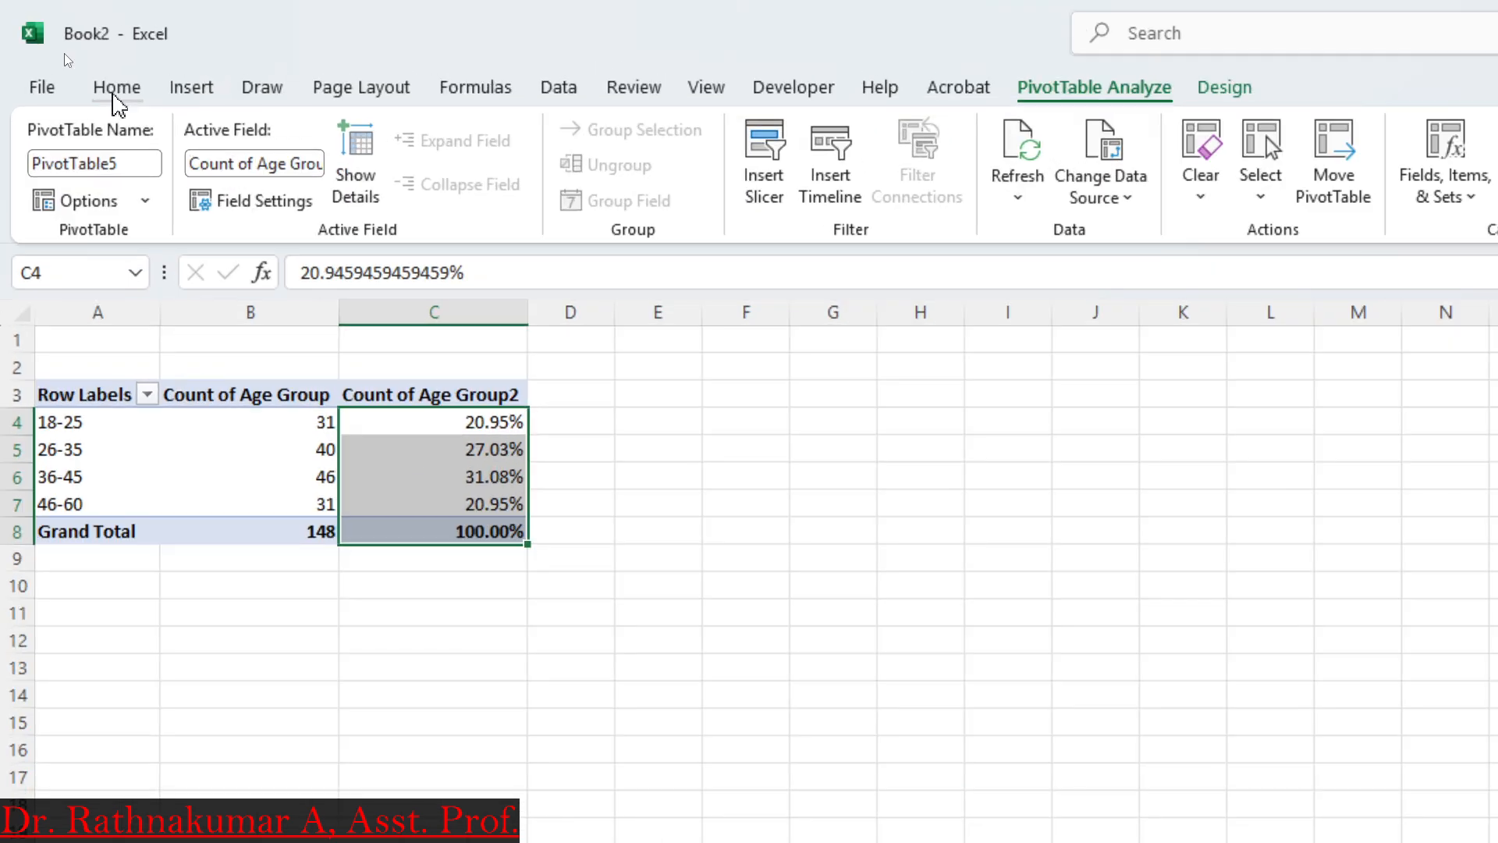
left_click(66, 52)
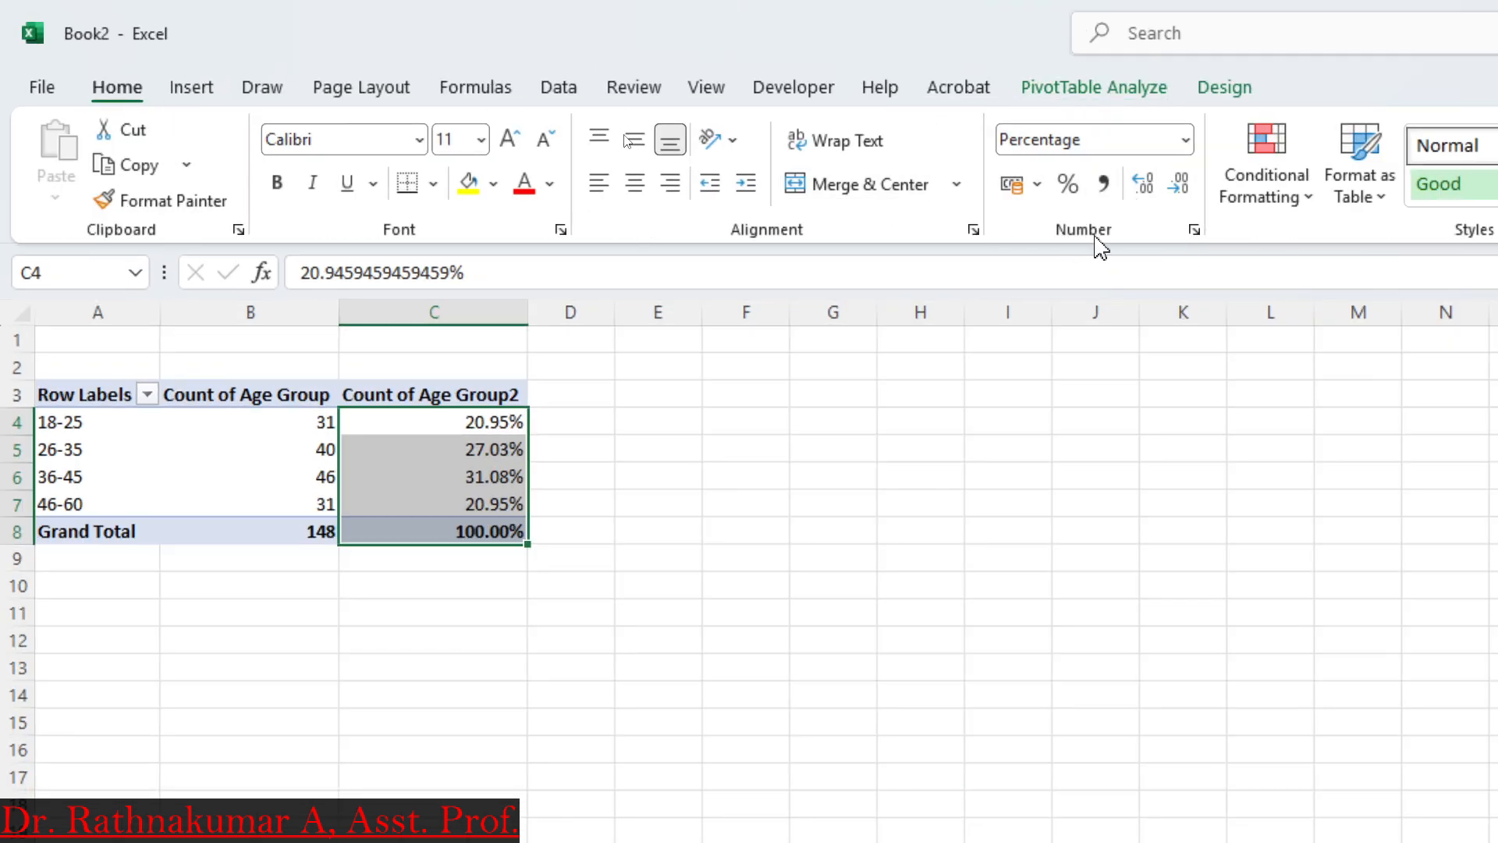
left_click(1180, 188)
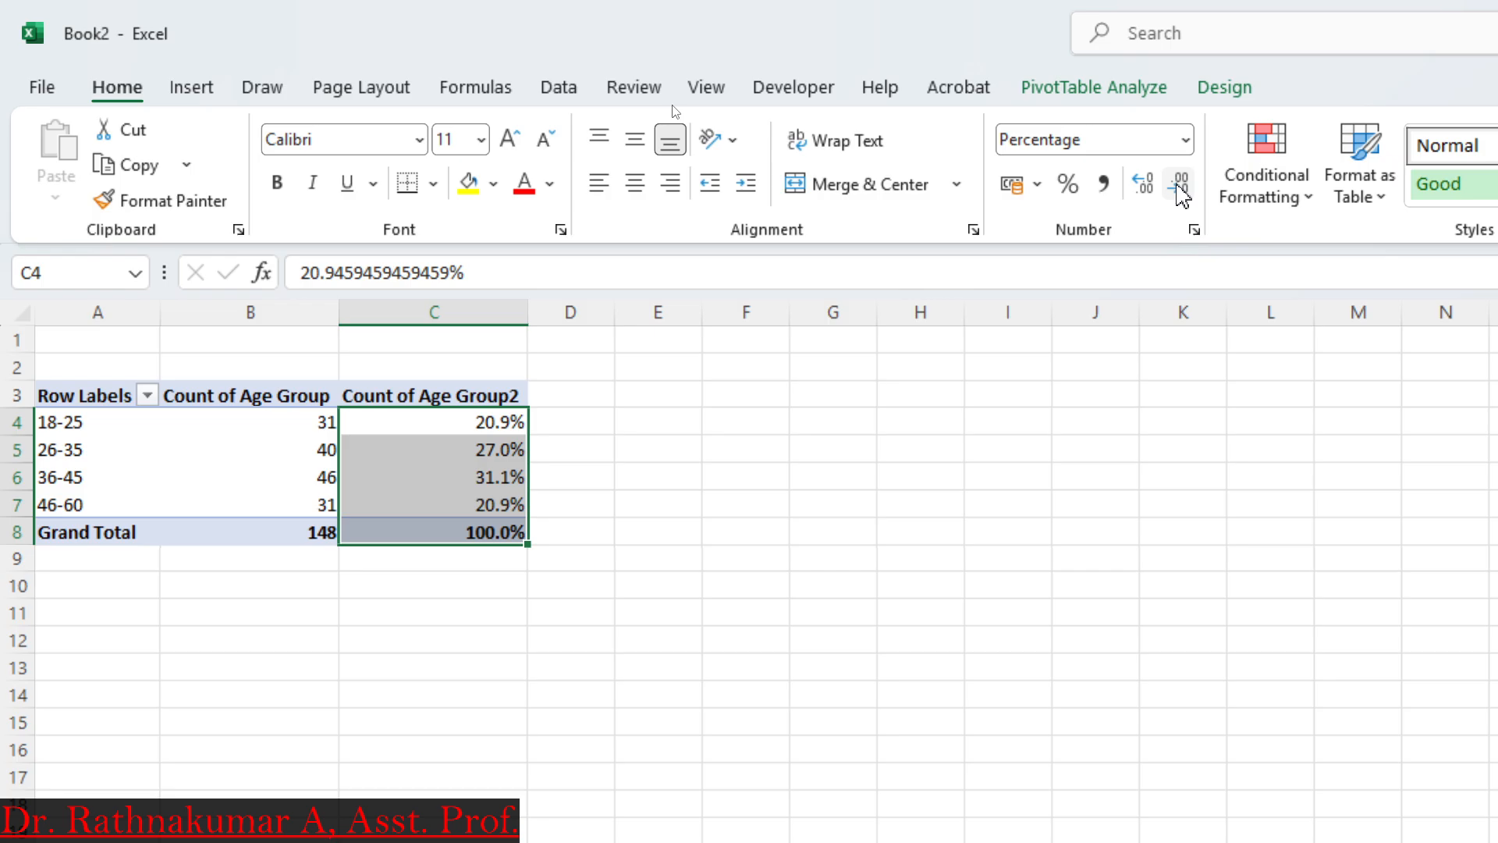
left_click(1179, 188)
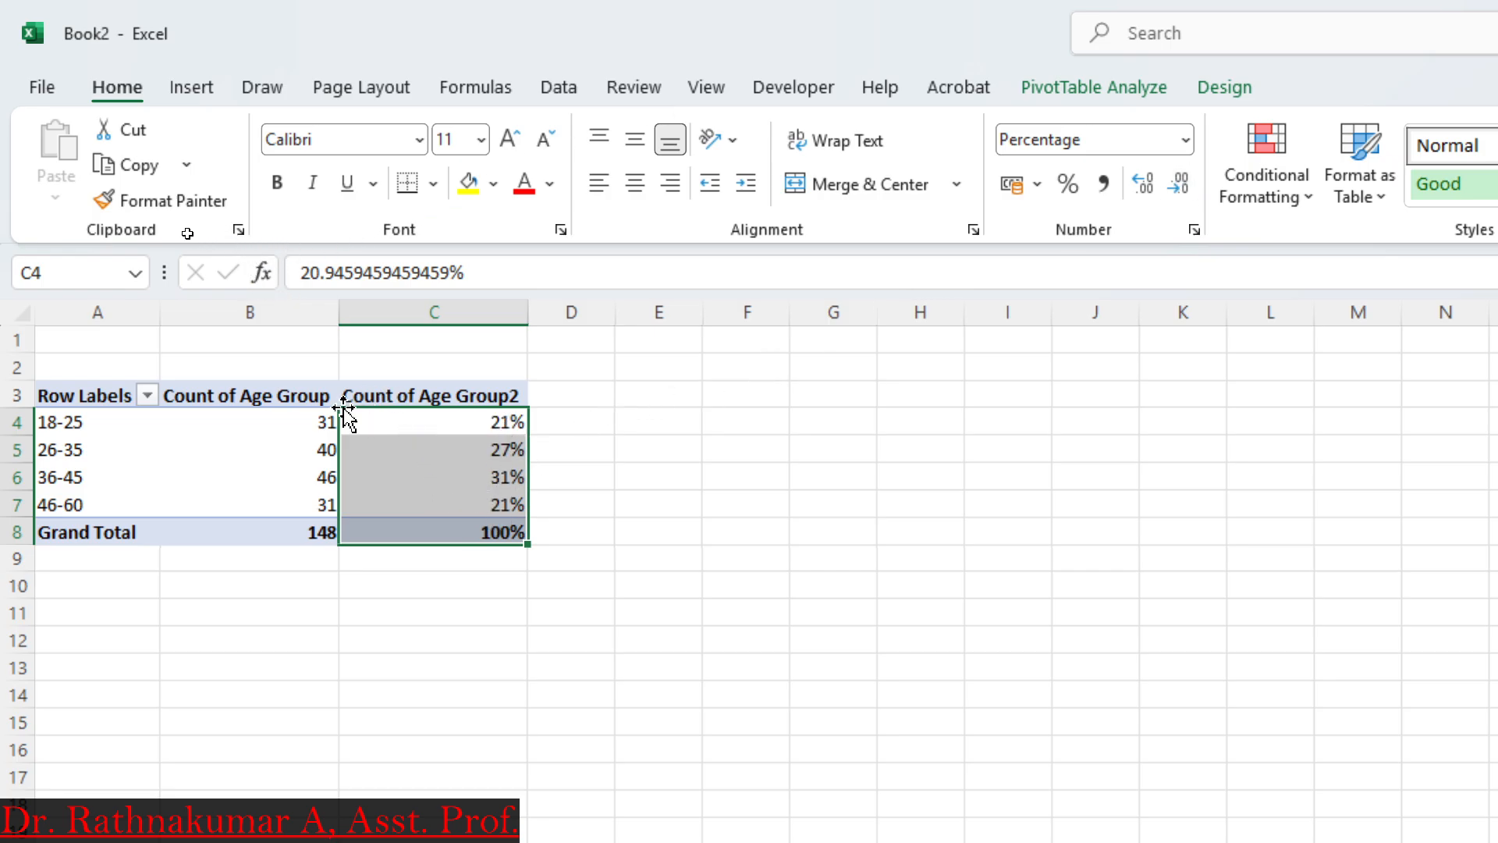
Rename the second count column's header in C3 to "Percentage"
left_click(446, 396)
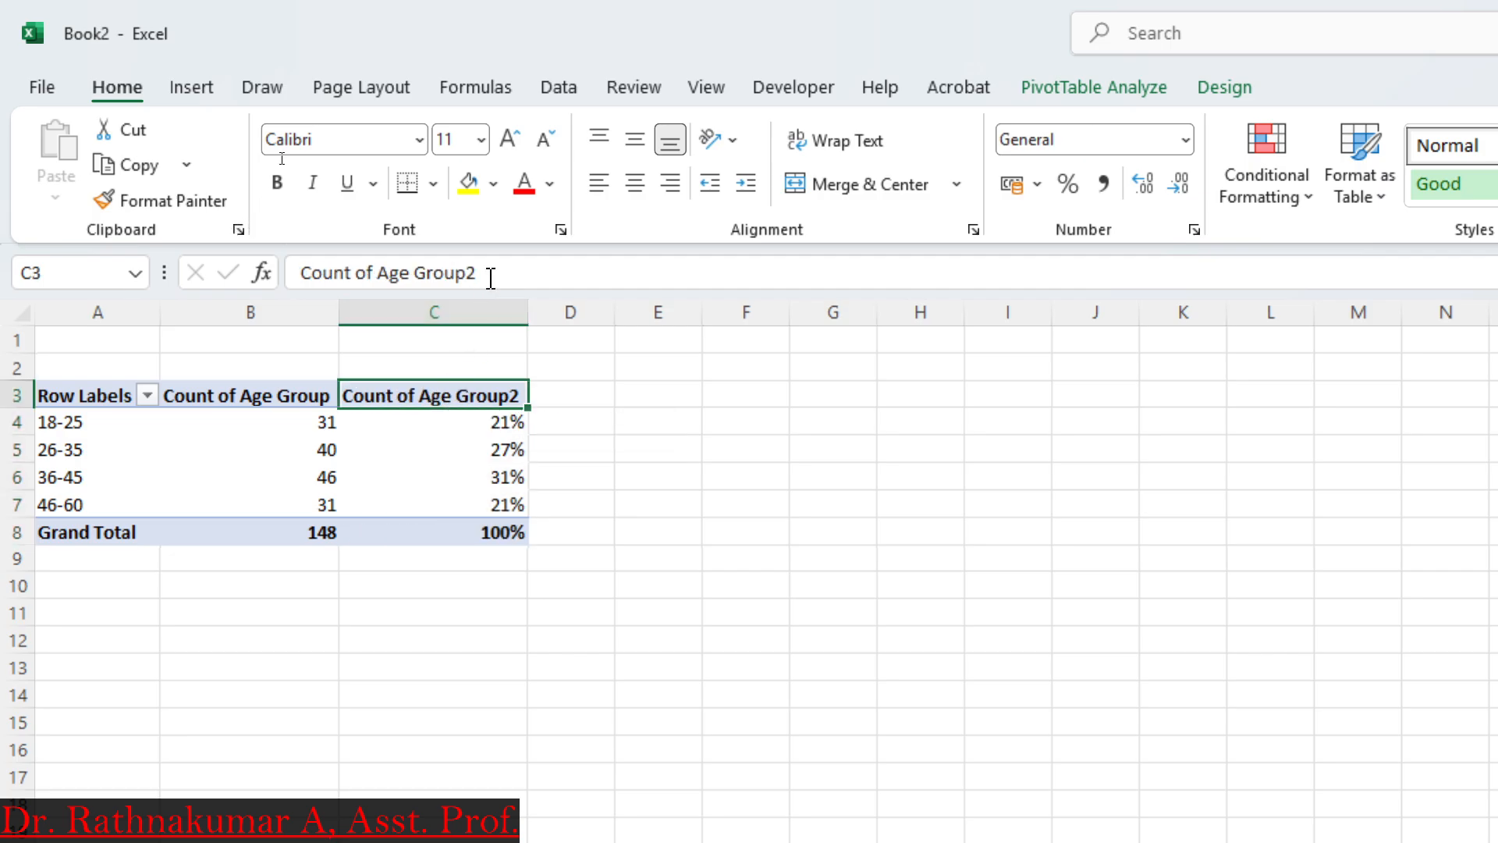
left_click_drag(489, 278, 301, 273)
key("BackSpace")
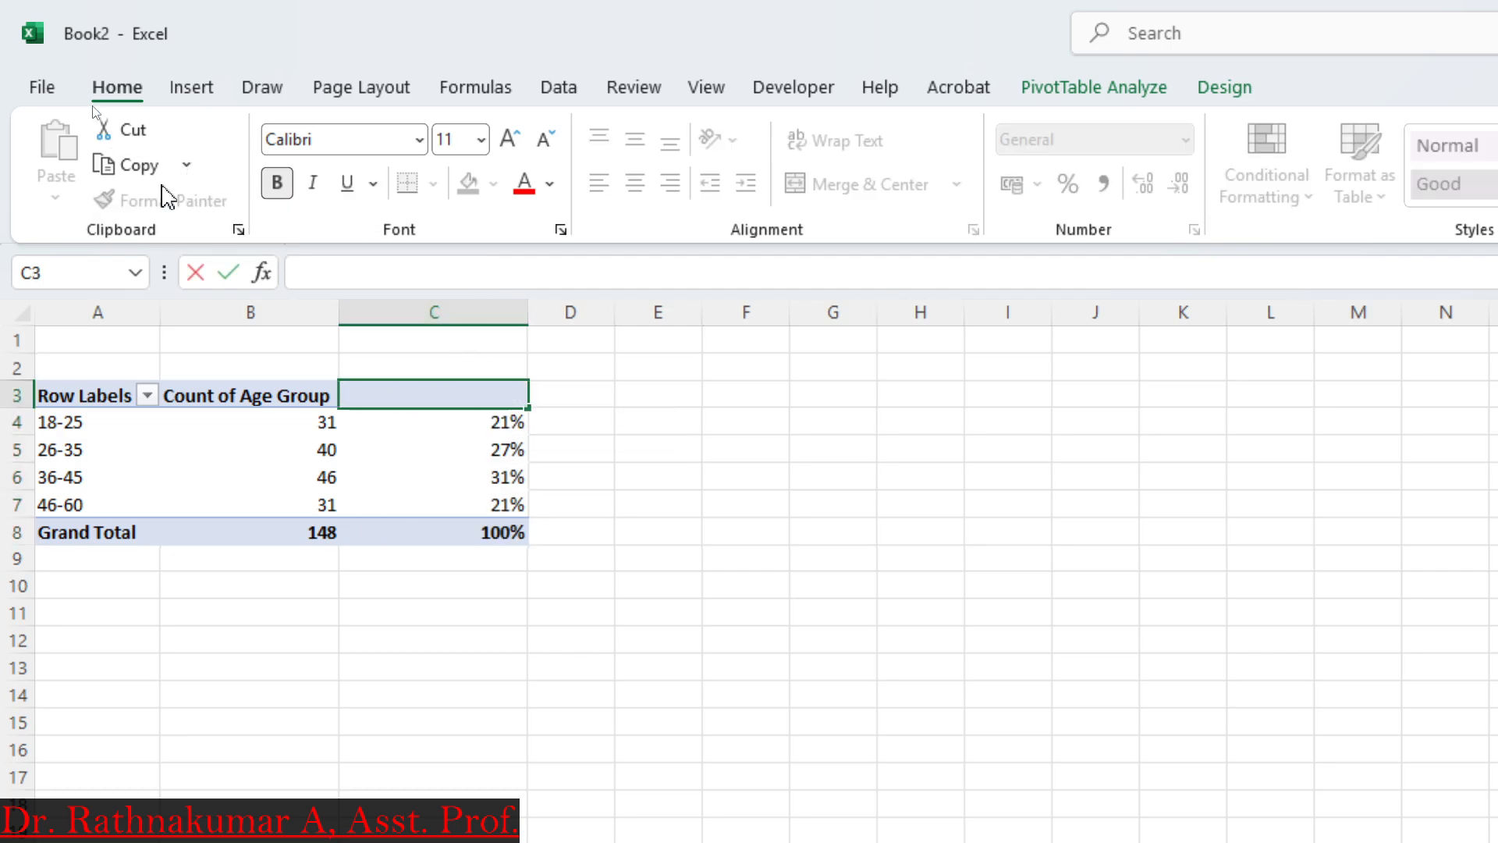
type("Percentage")
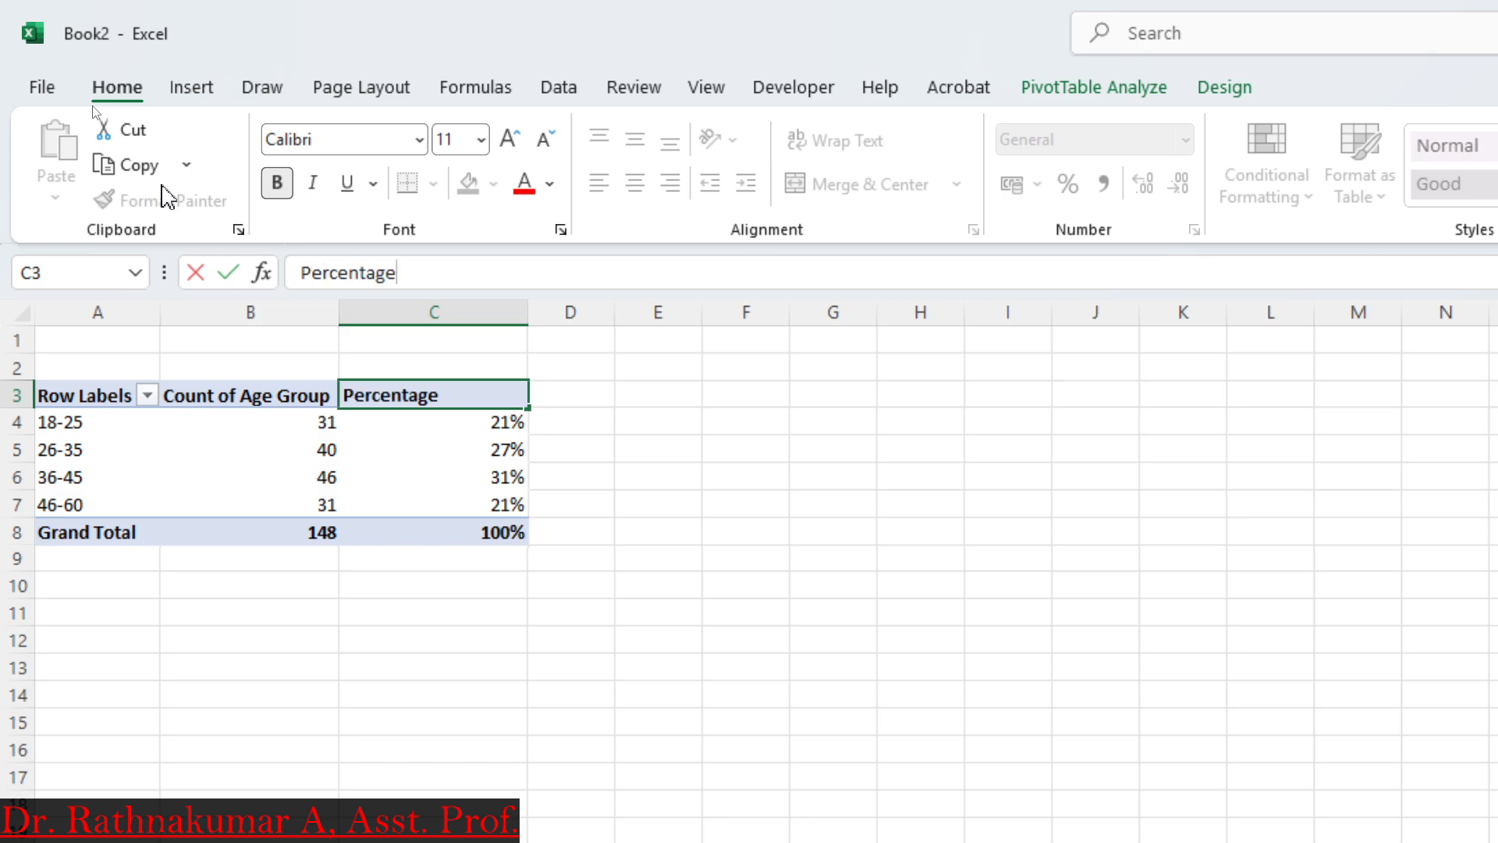
key("Return")
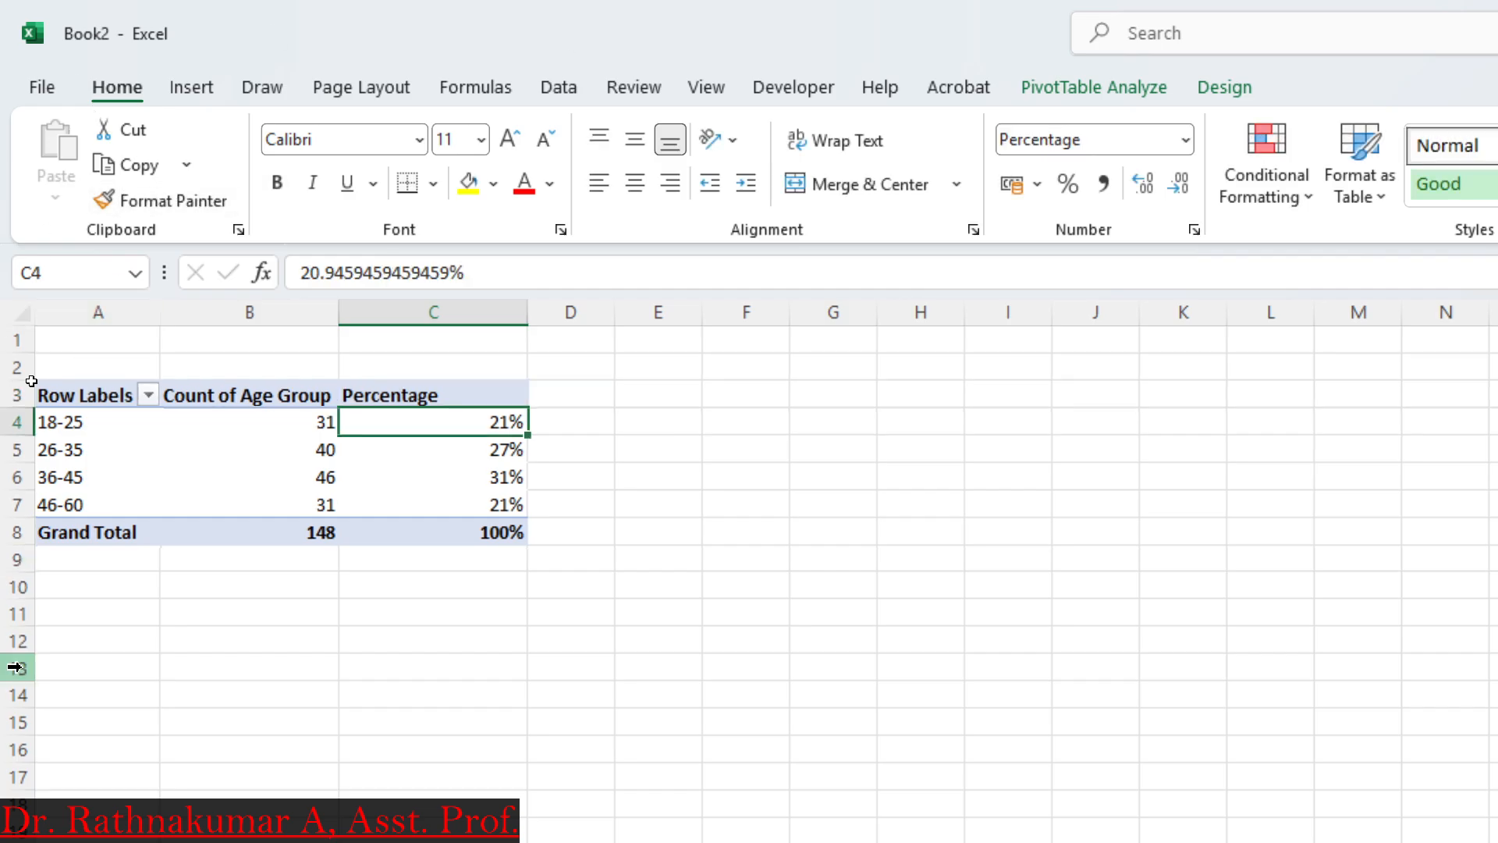
Rename the first count column's header in B3 to "Frequency"
left_click(295, 393)
left_click_drag(484, 275, 301, 273)
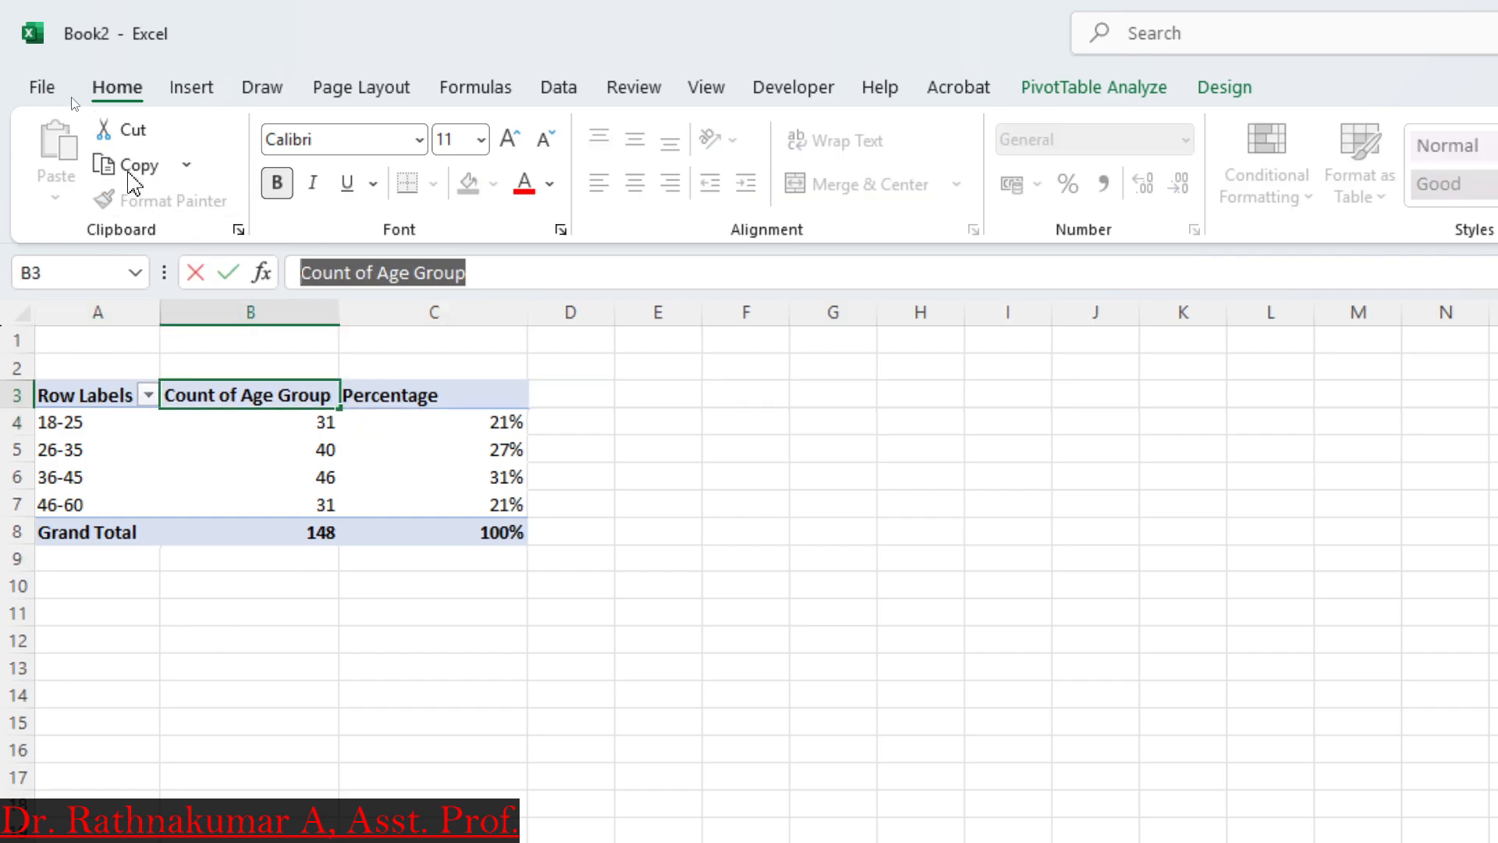
key("BackSpace")
type("Fre")
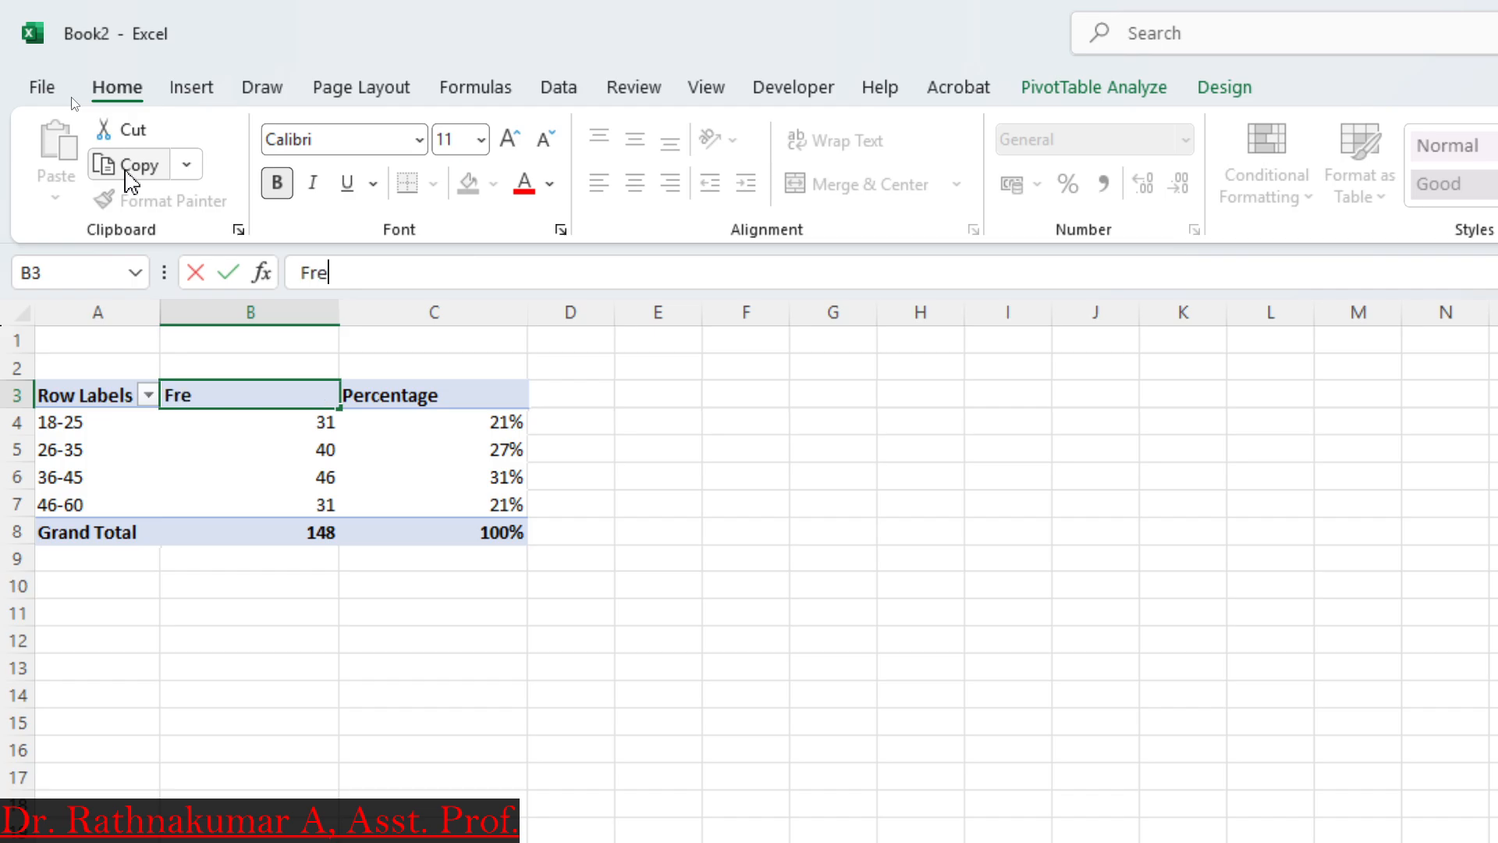
type("quenc")
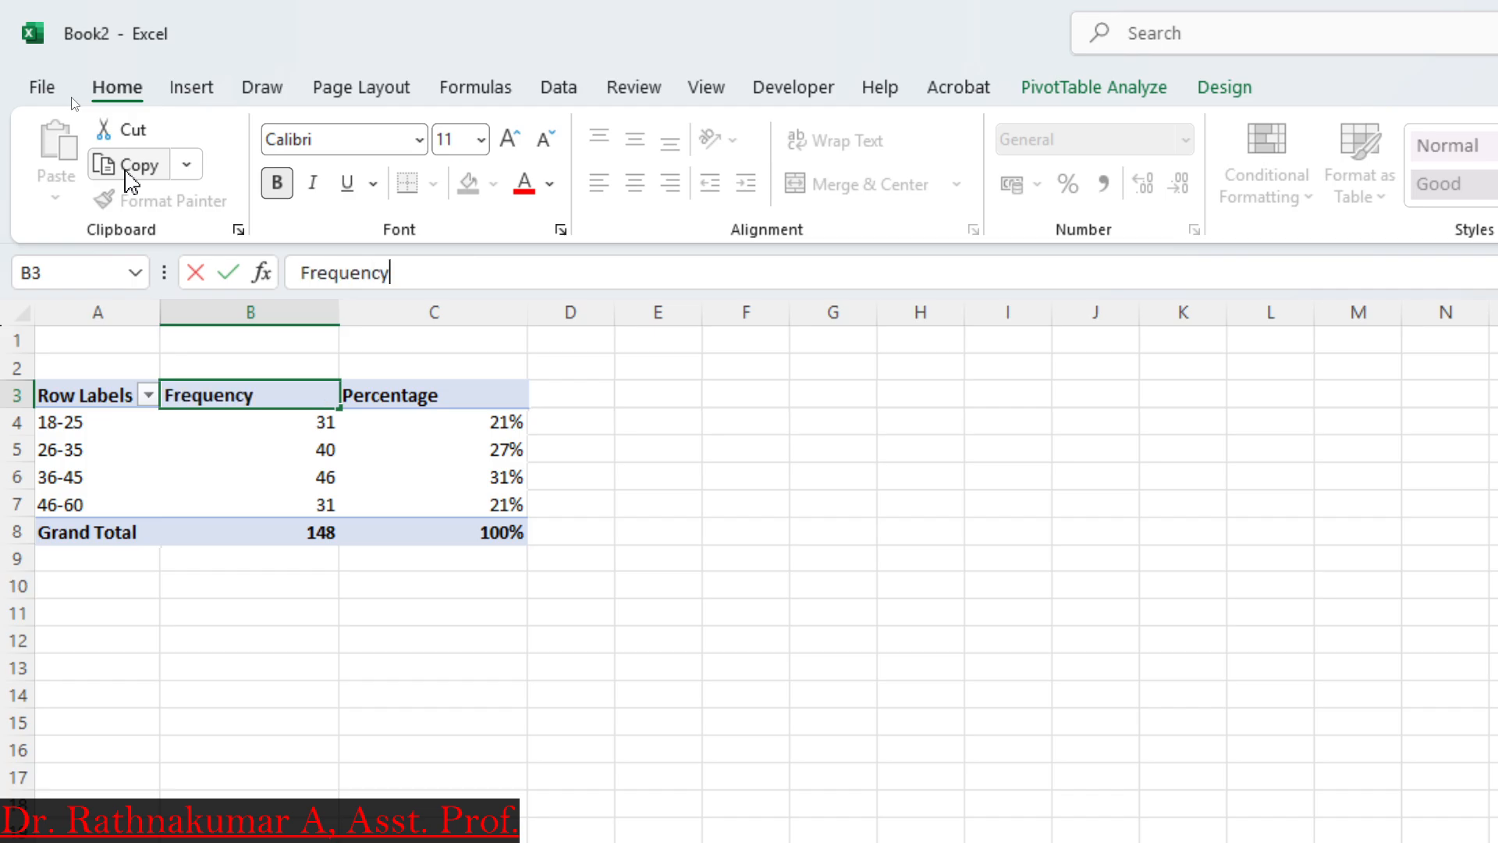
type("y")
key("Return")
Rename the row labels header in A3 to "Age"
left_click(104, 399)
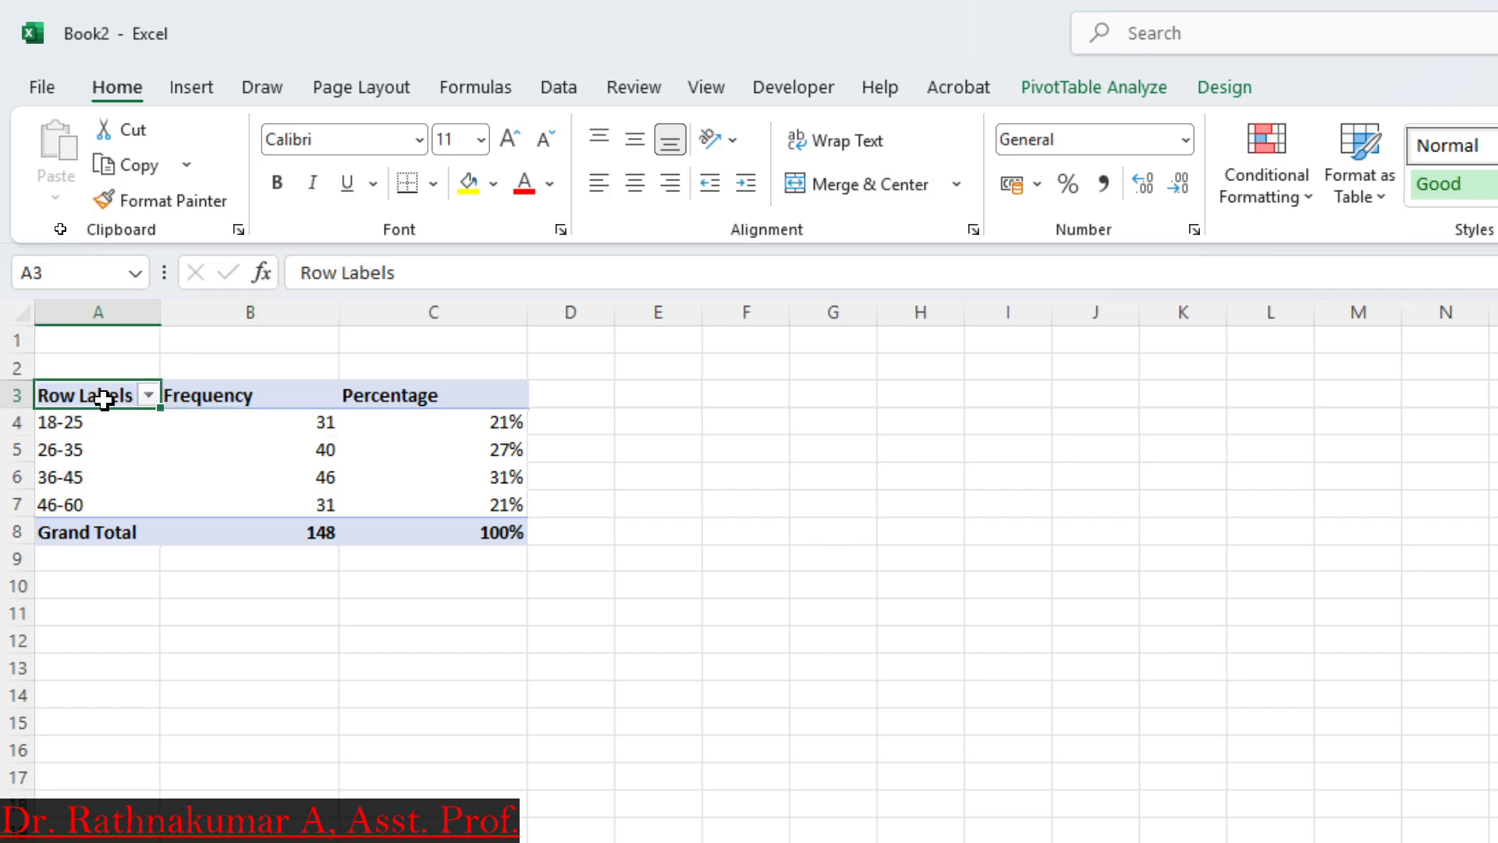
left_click_drag(419, 263, 133, 262)
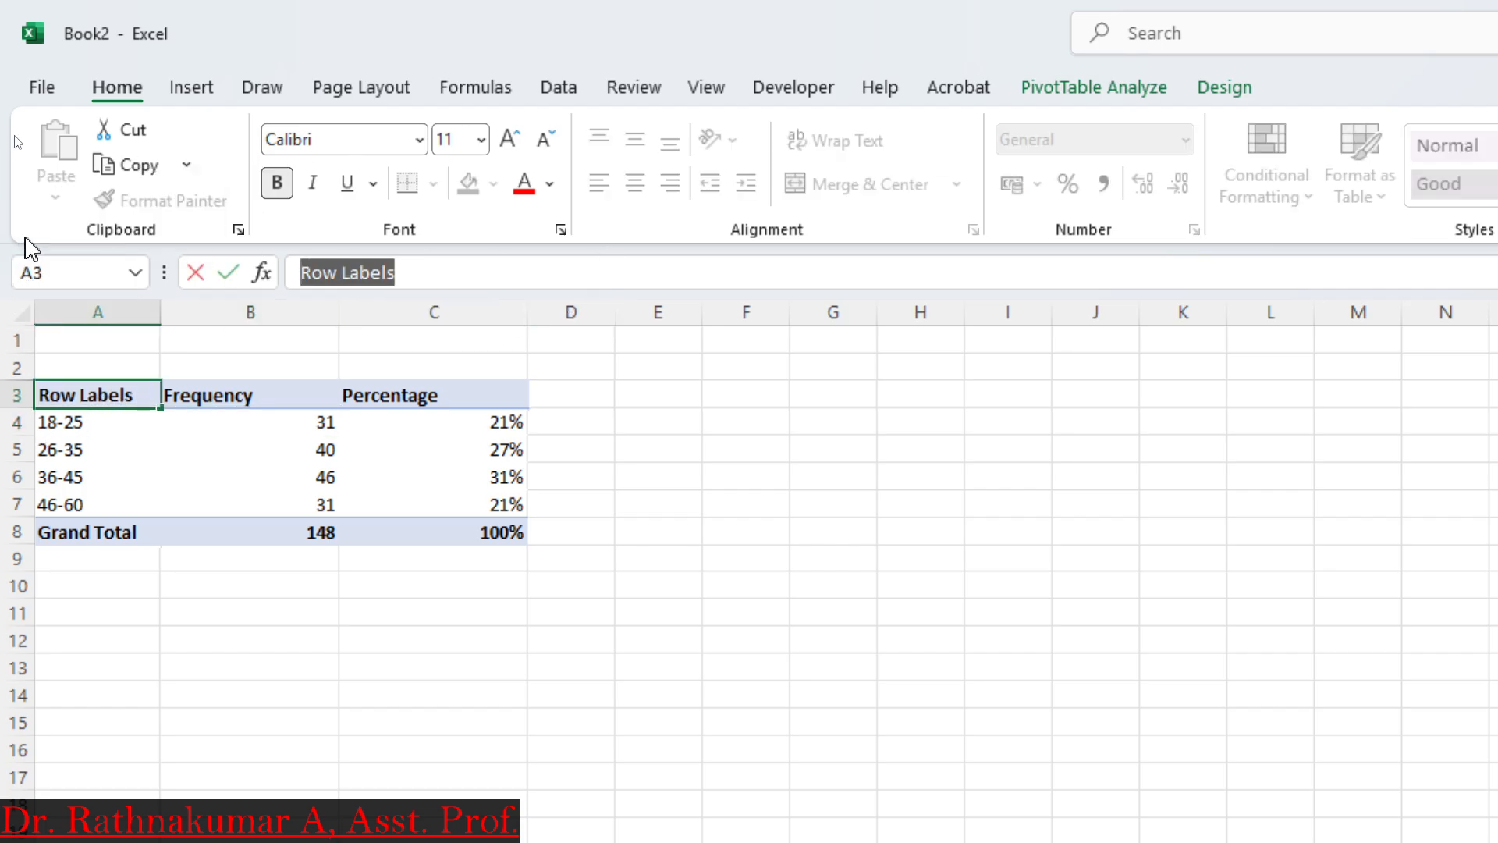
key("BackSpace")
type("Age")
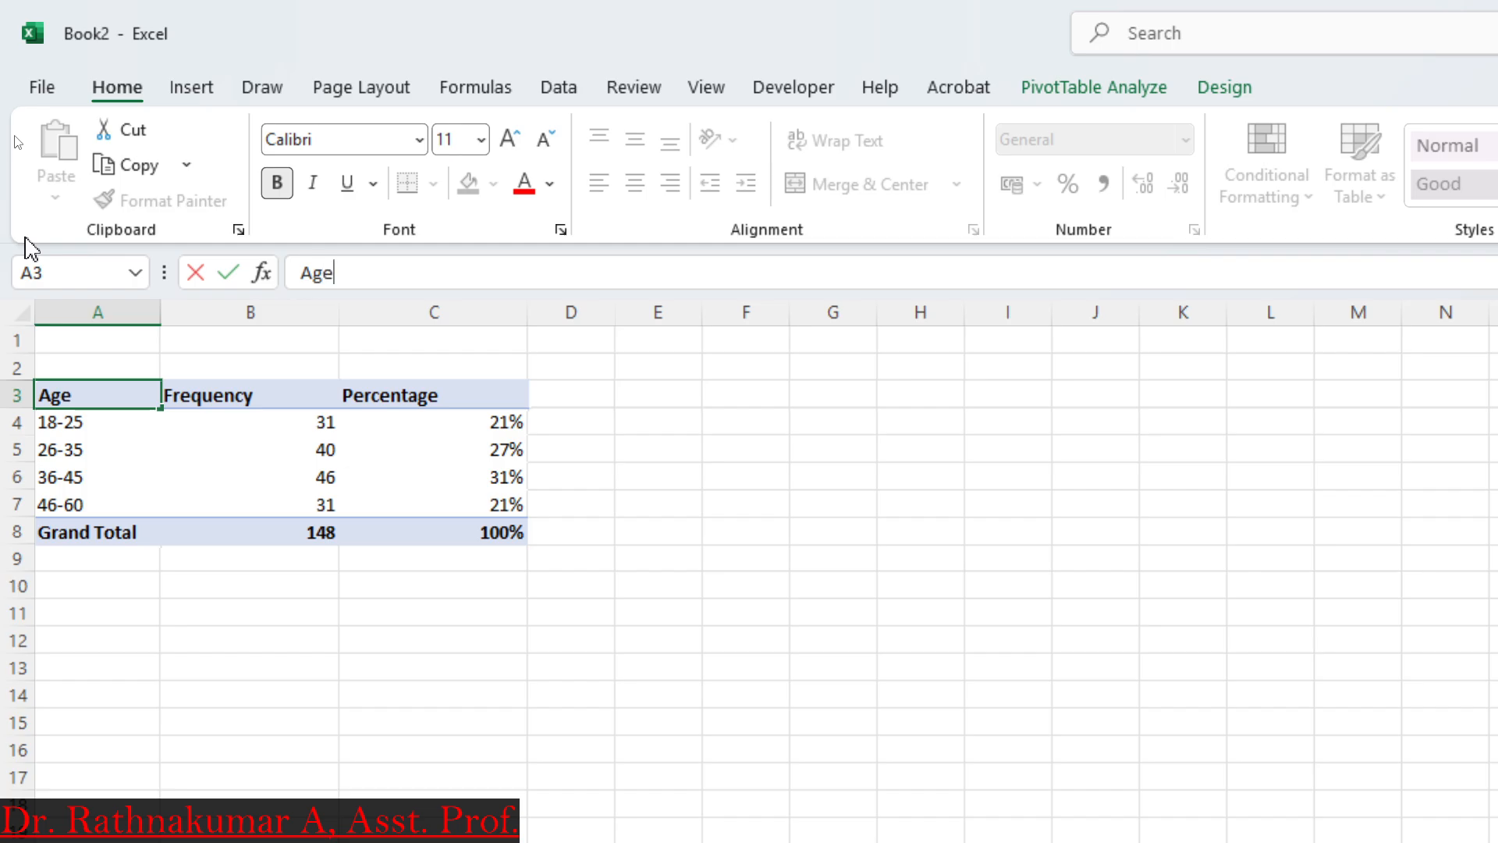
key("Return")
key("Up")
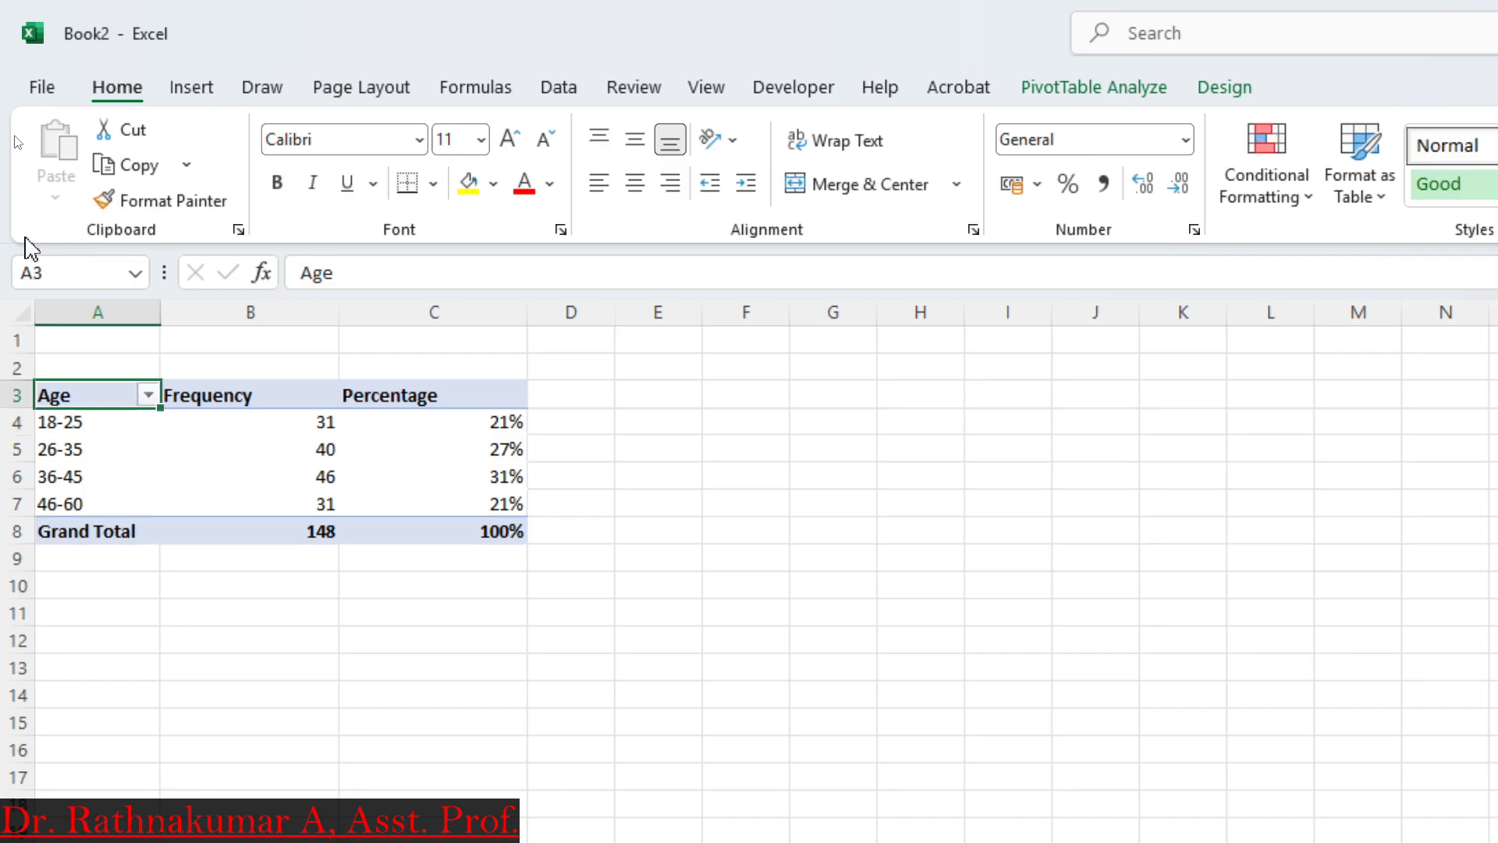
Copy the whole PivotTable in A3:C8, including the headers and the Grand Total row
key("shift+Right")
key("shift+Right")
key("shift+Down")
key("shift+Down")
key("shift+Down")
key("shift+Down")
key("shift+Down")
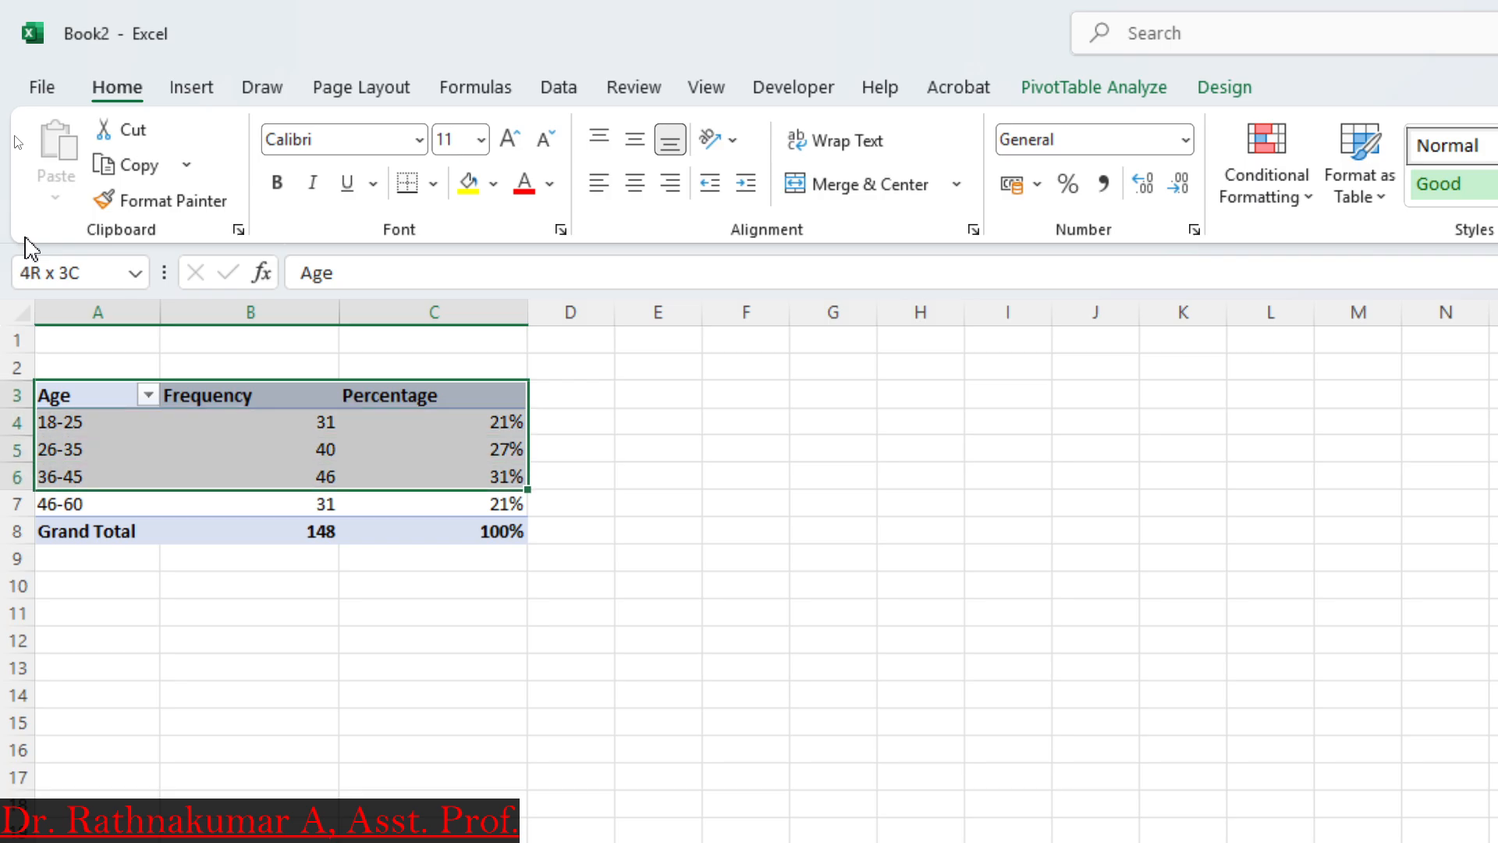
key("ctrl+c")
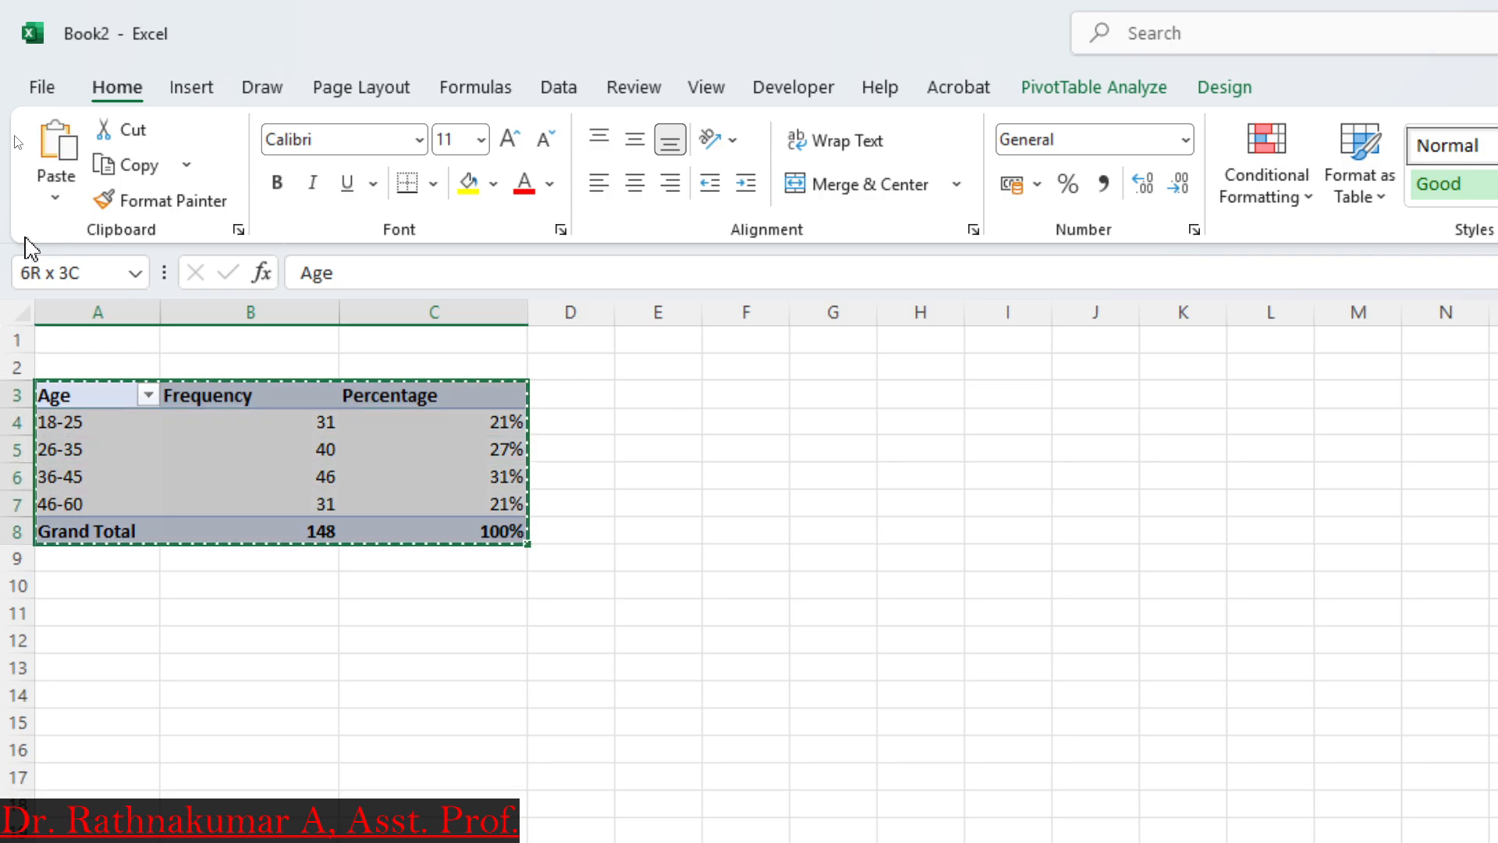
Open Word, create a blank document and dismiss the licence dialog and notice bar
key("alt+Tab")
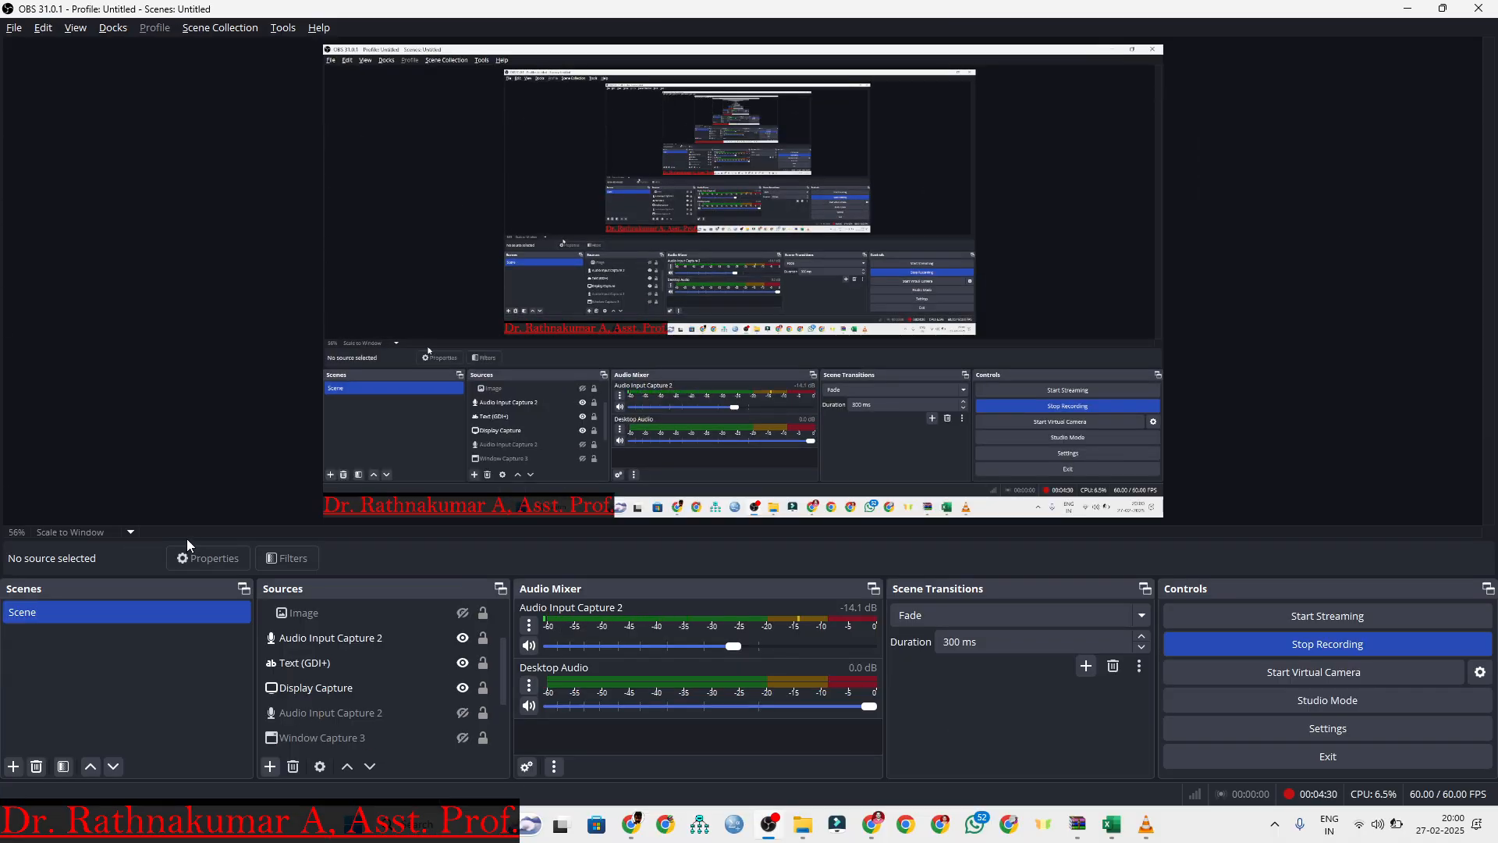
key("alt+Tab")
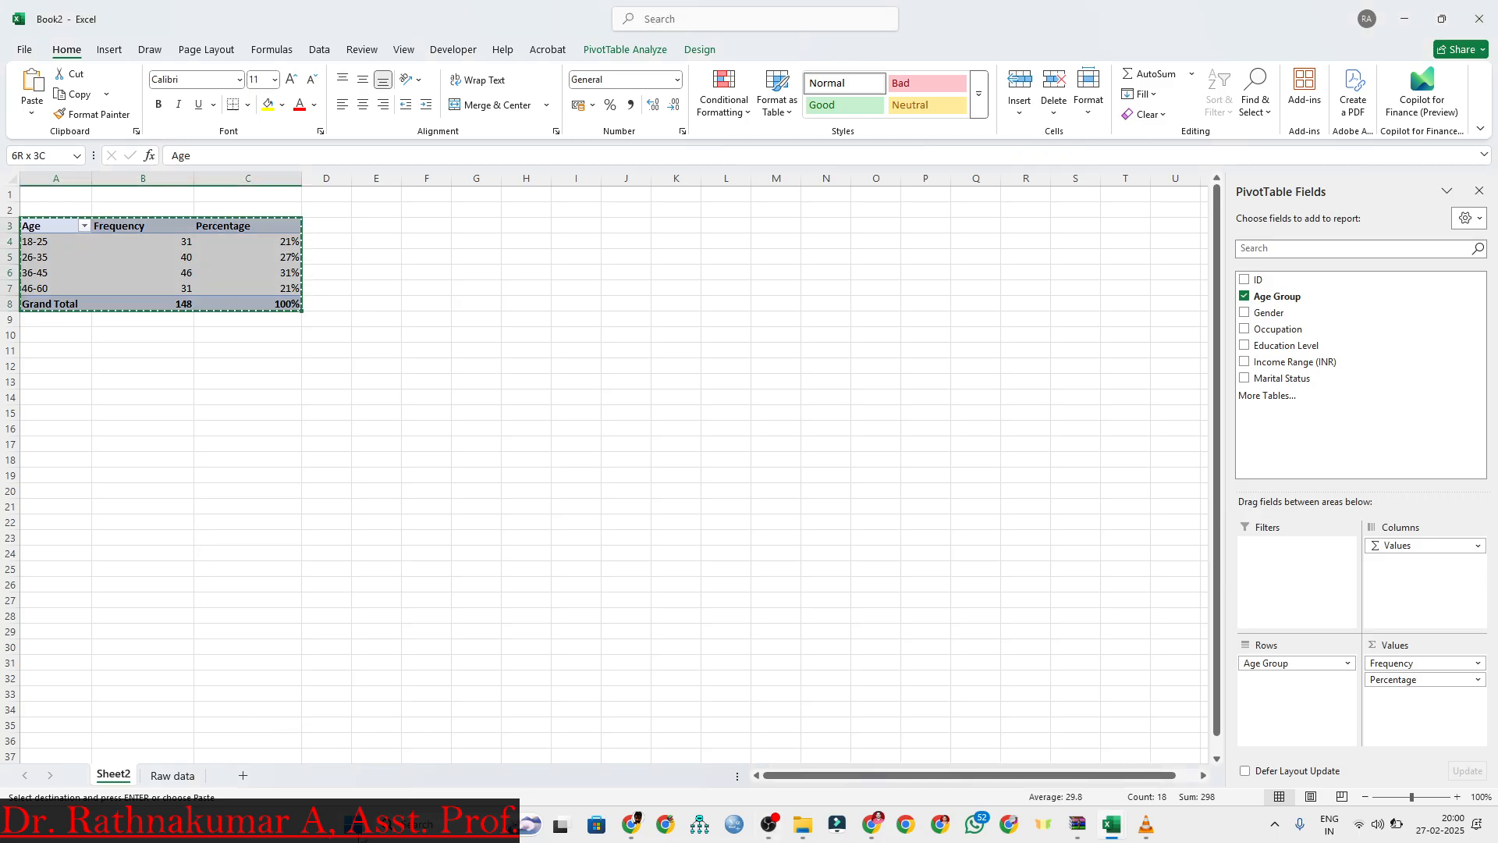
key("super")
left_click(644, 384)
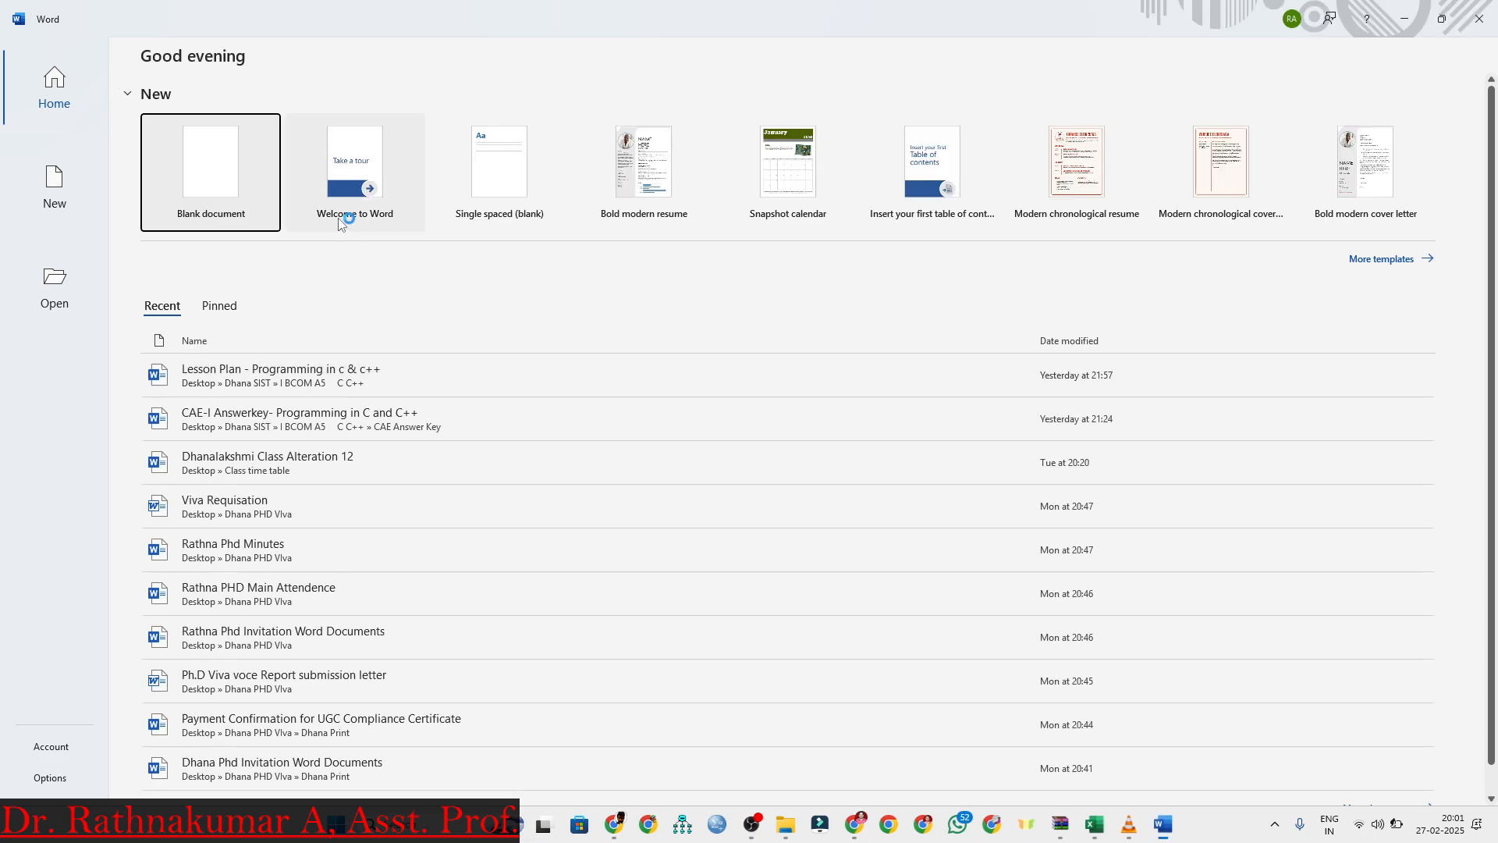
left_click(206, 173)
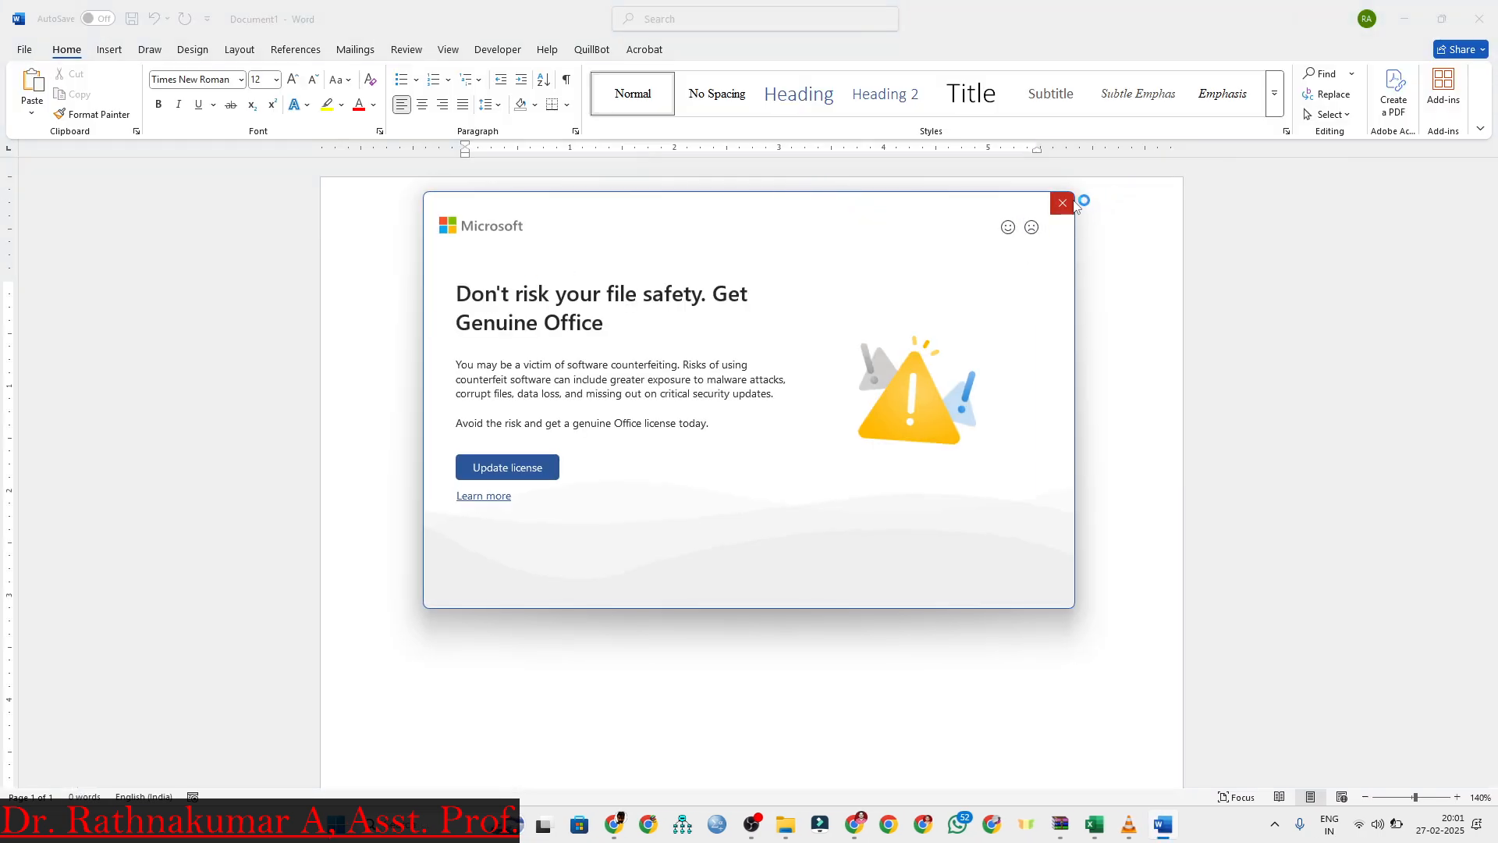
left_click(1062, 203)
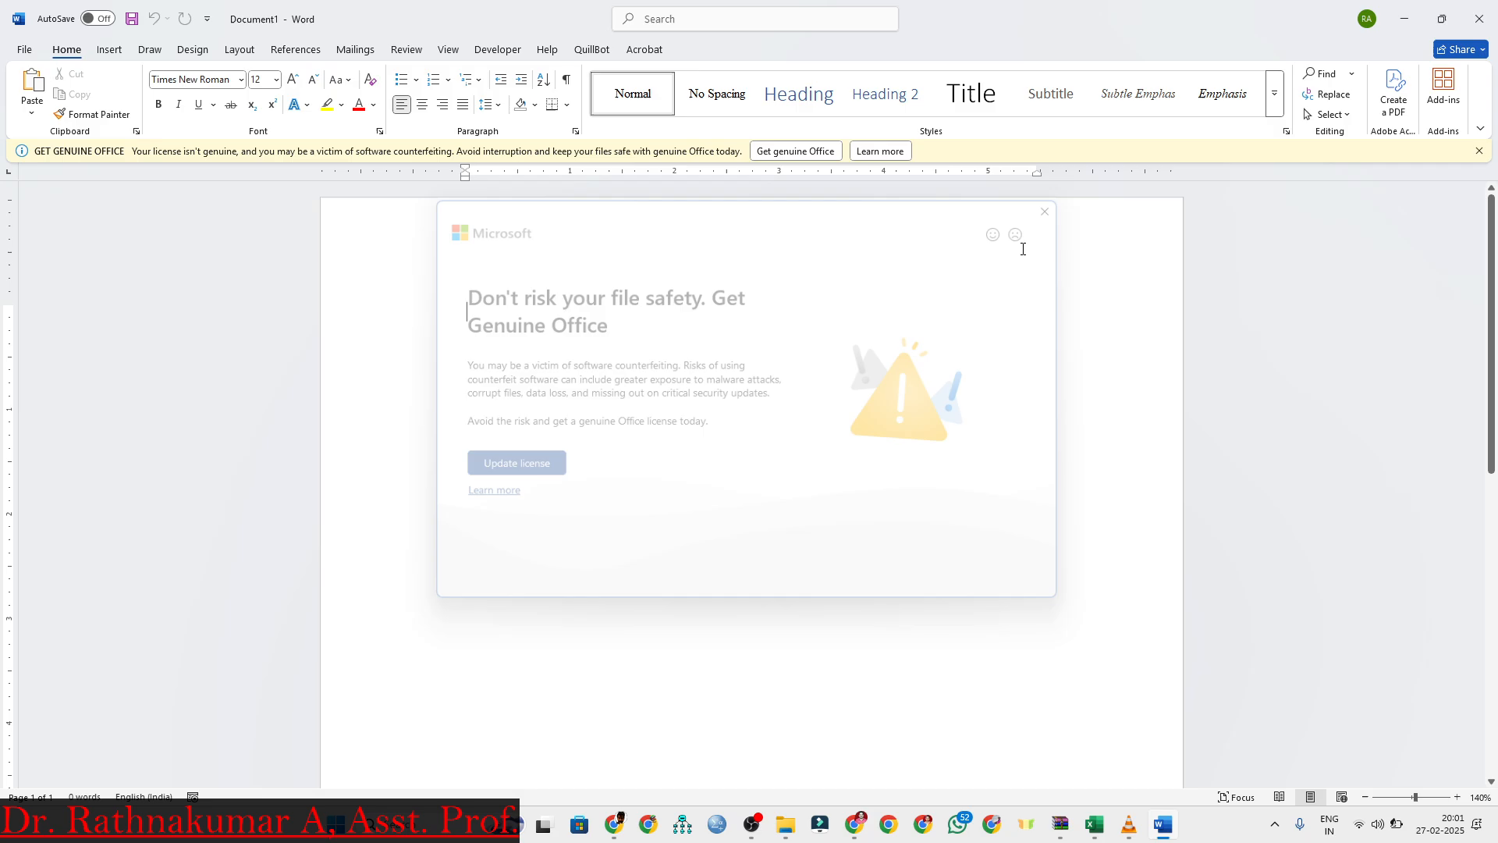
left_click(1479, 151)
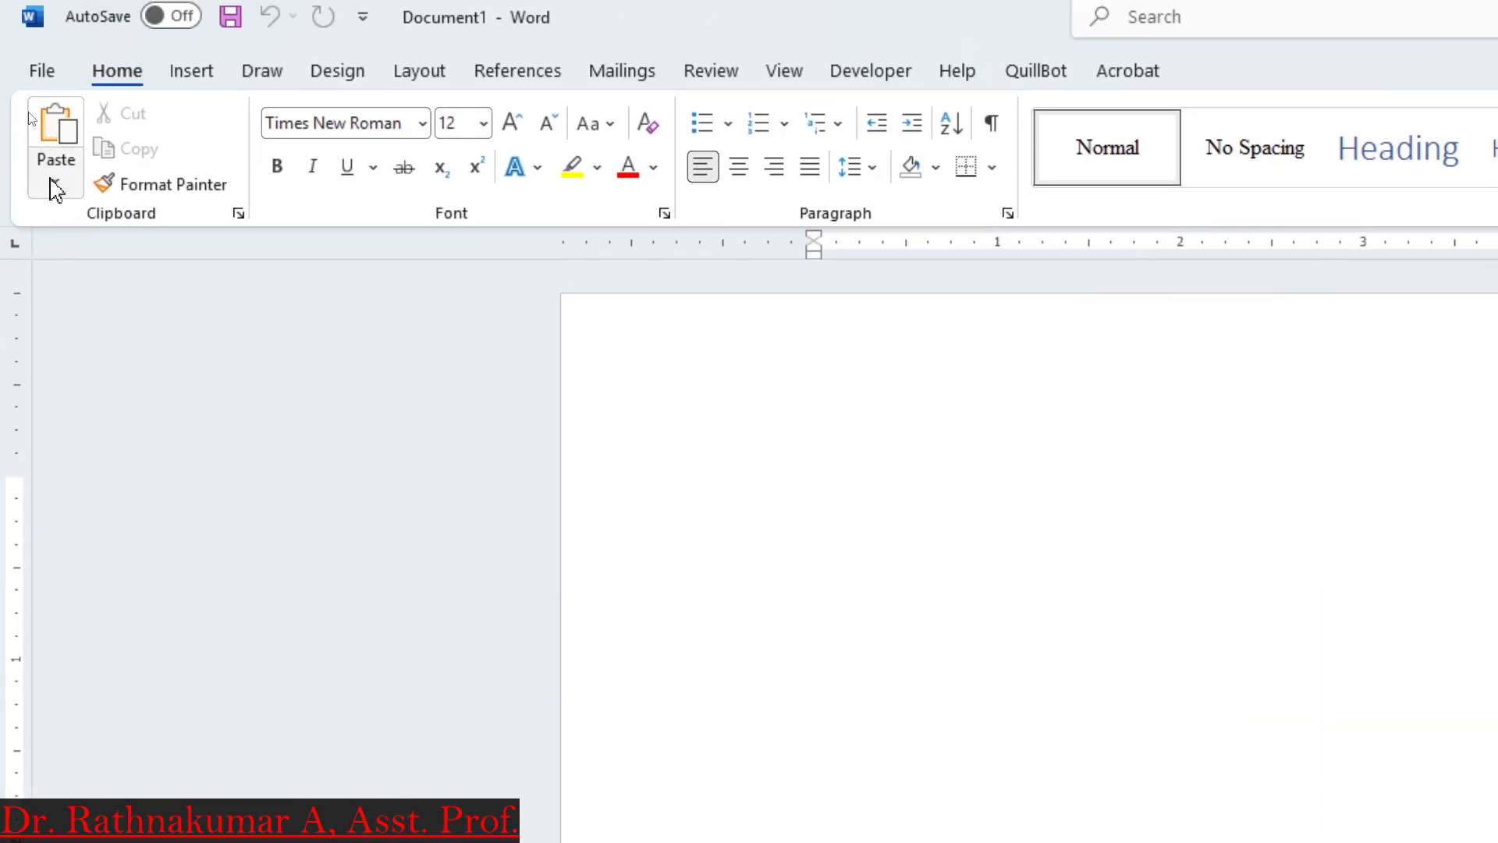
Paste the copied age table into the document using the destination styles
left_click(53, 186)
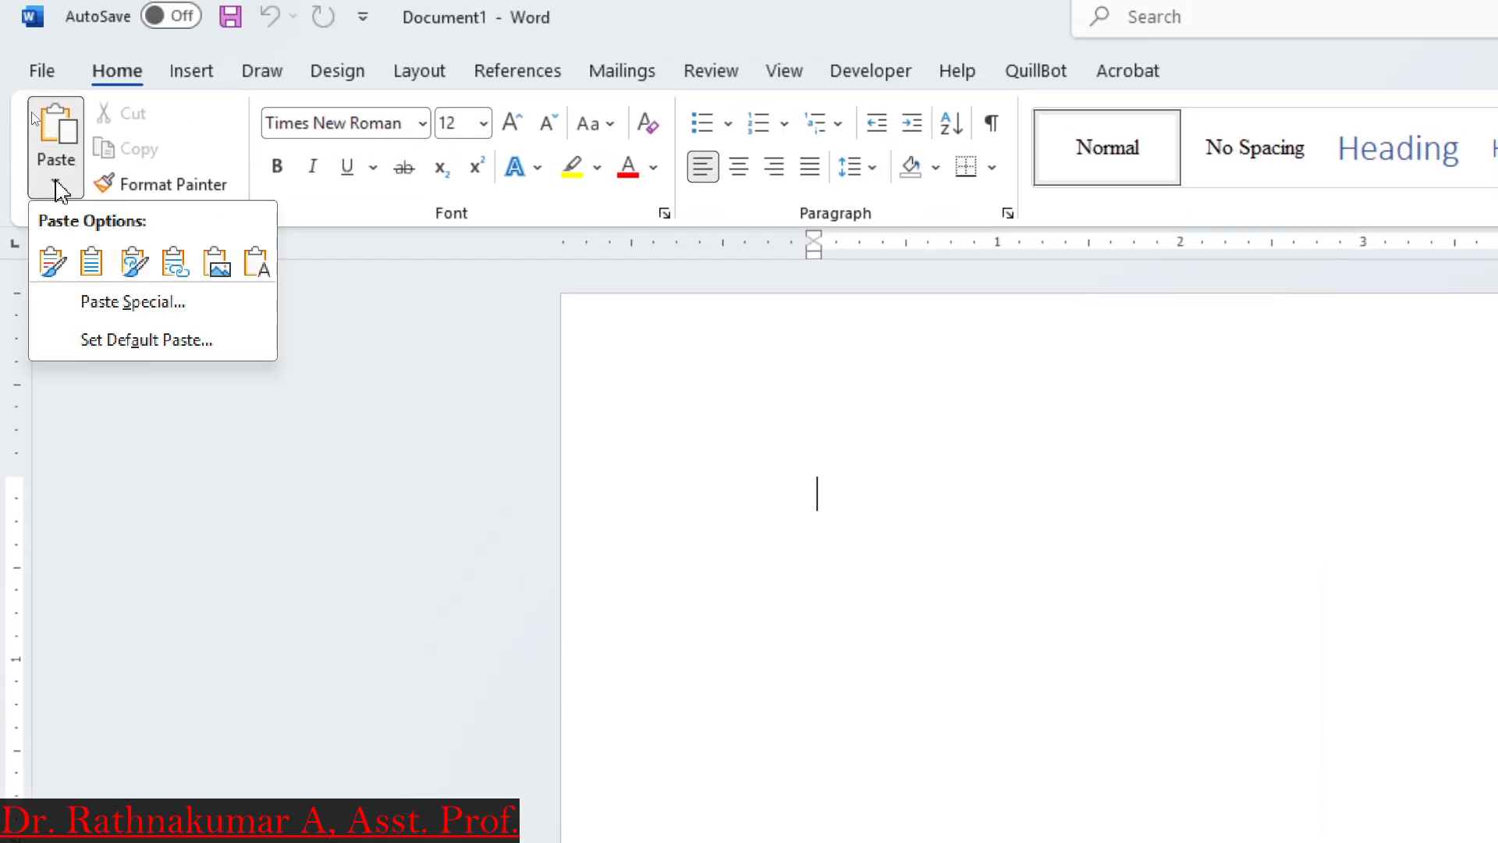
left_click(92, 264)
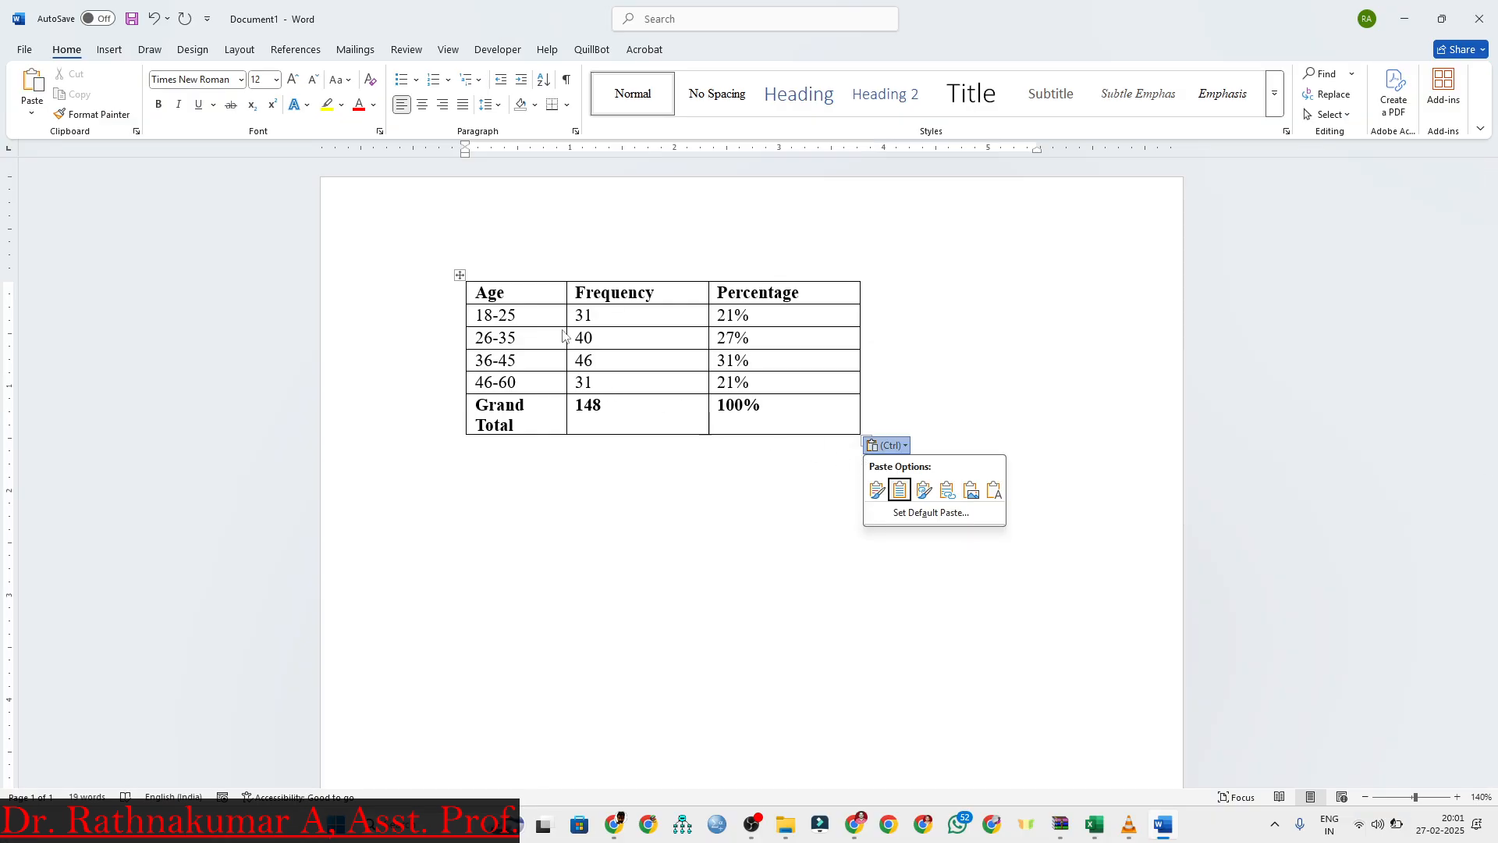
key("Escape")
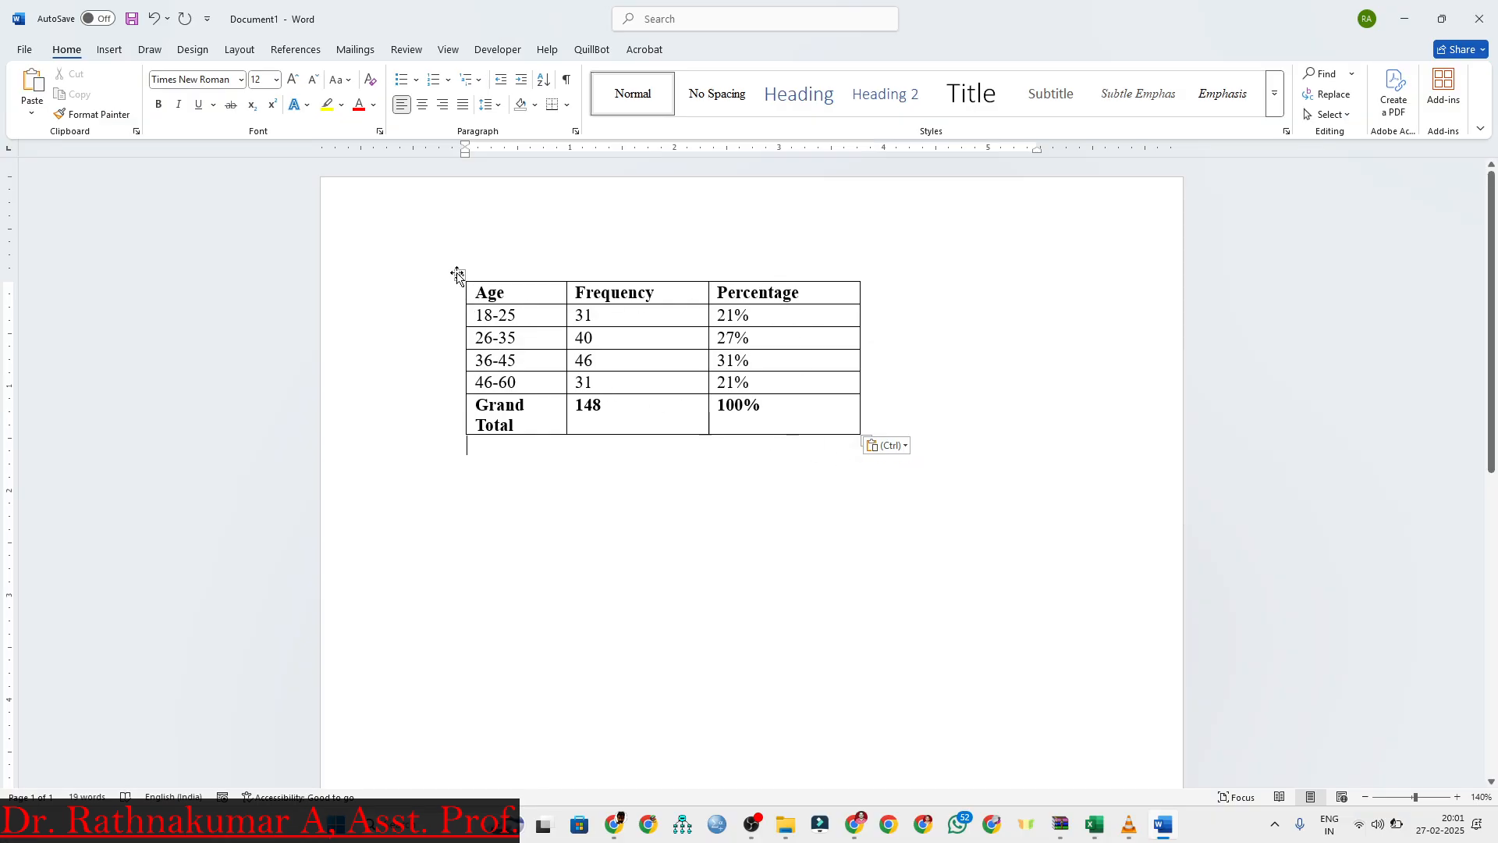
AutoFit the pasted table first to its contents and finally to the window width
left_click(457, 275)
right_click(457, 274)
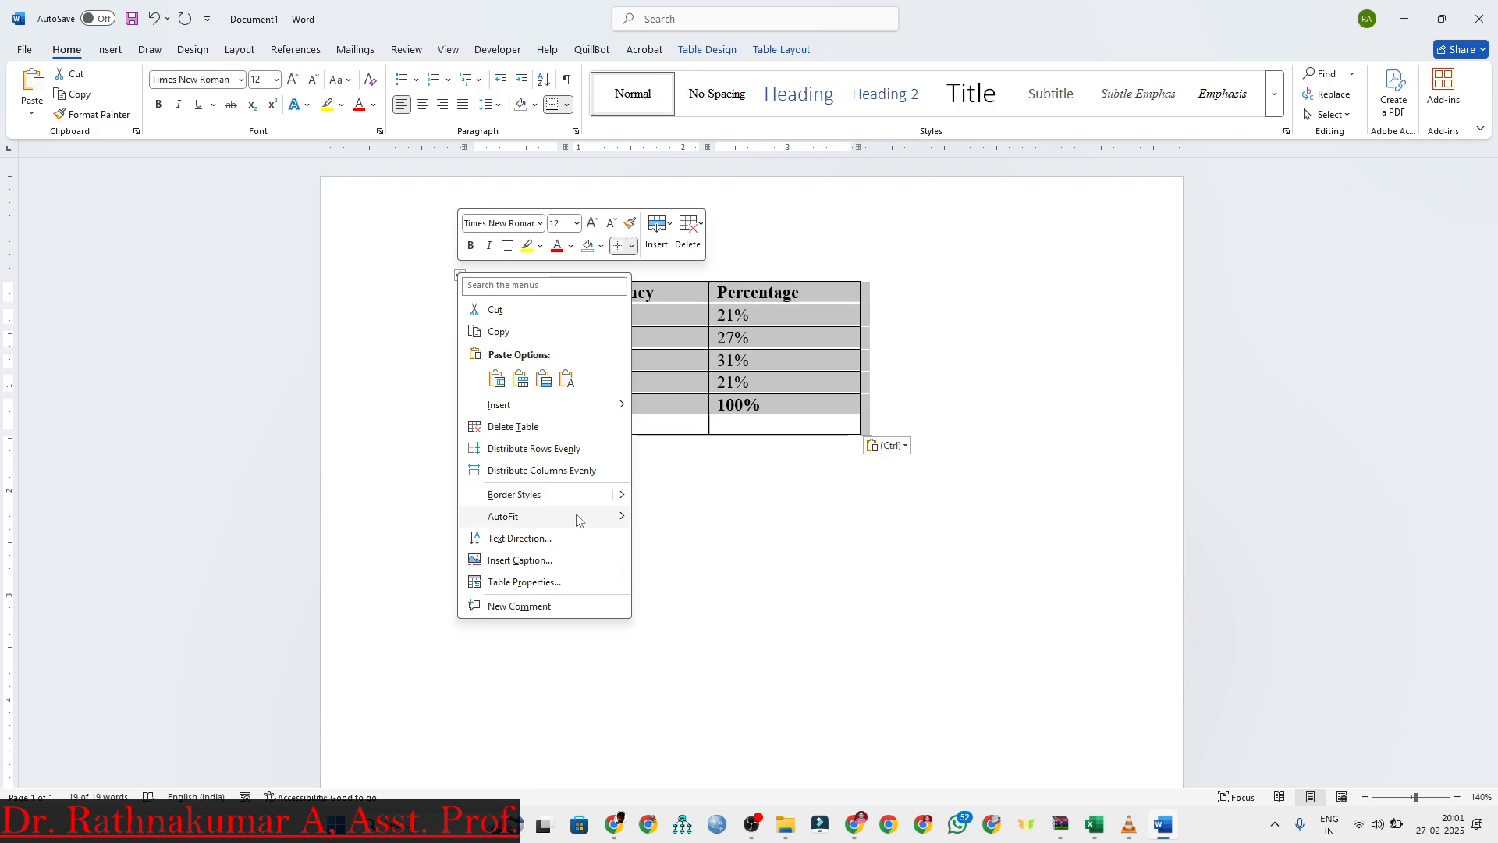
mouse_move(577, 521)
left_click(704, 522)
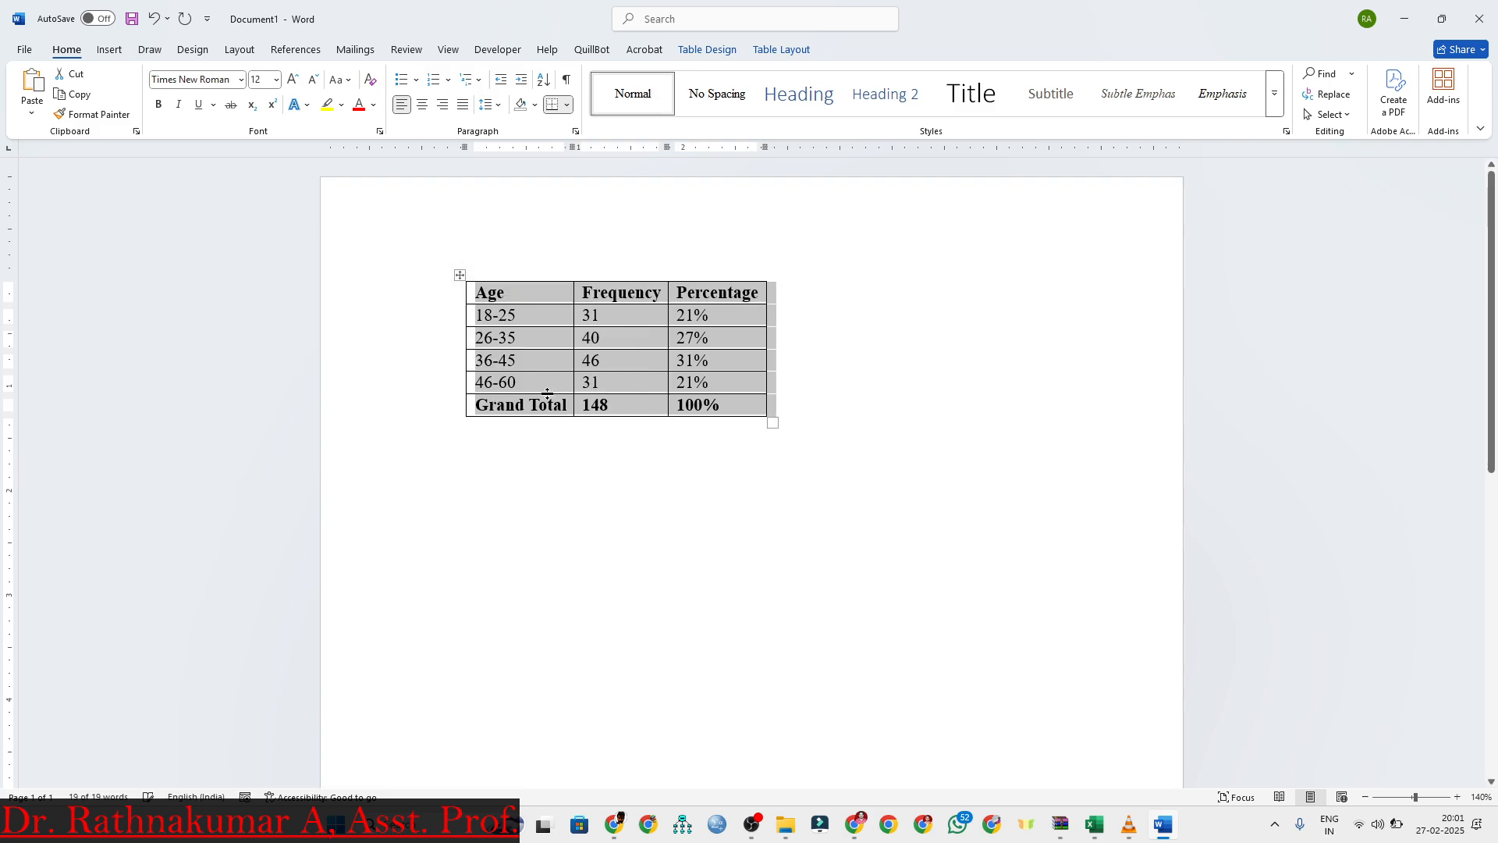
right_click(461, 277)
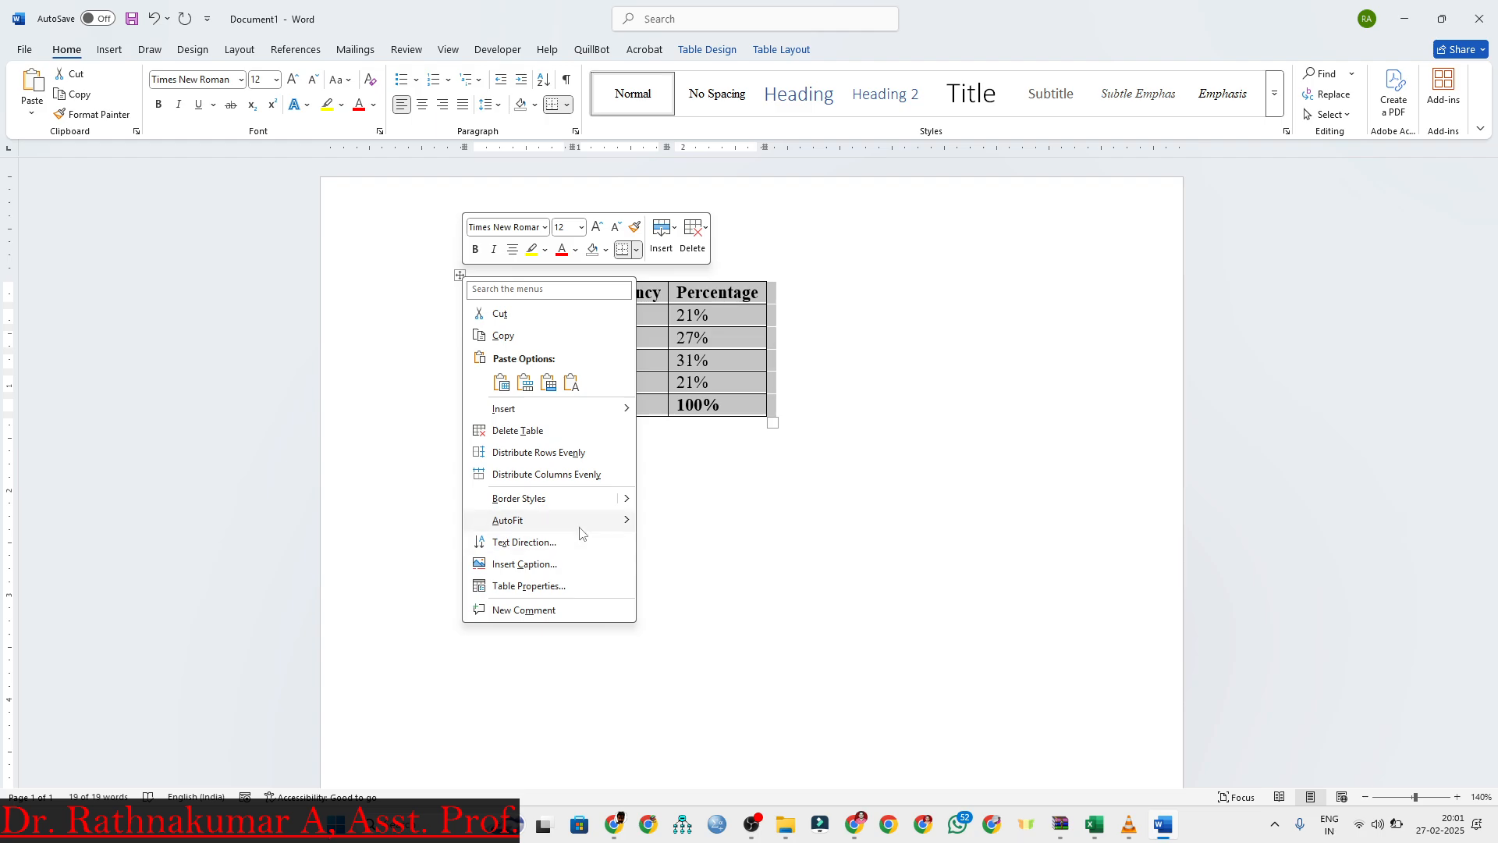
mouse_move(582, 520)
left_click(703, 544)
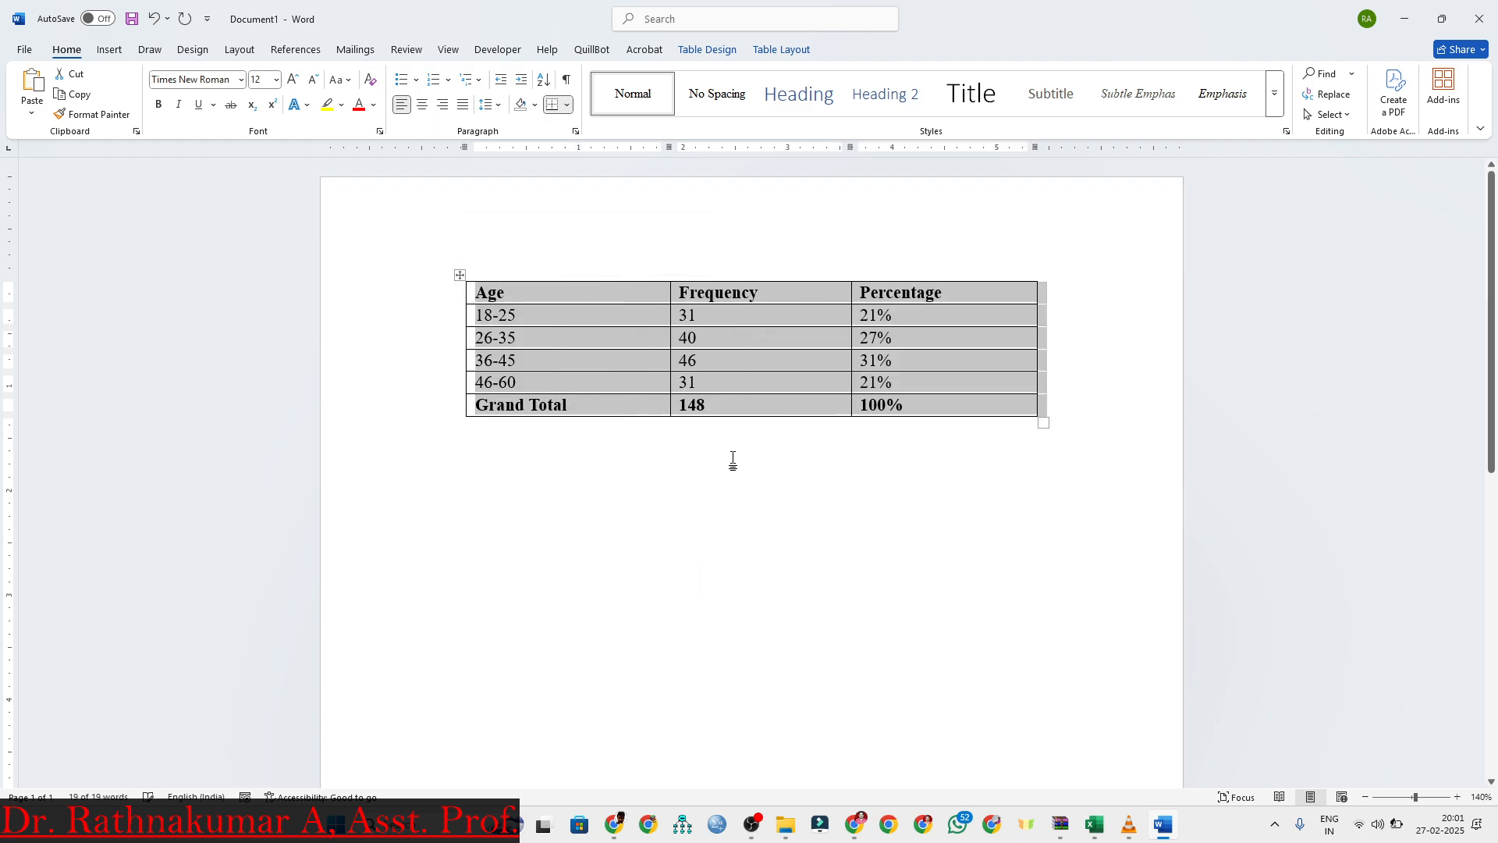
Center the text of all table cells both horizontally and vertically
left_click(776, 50)
left_click(922, 93)
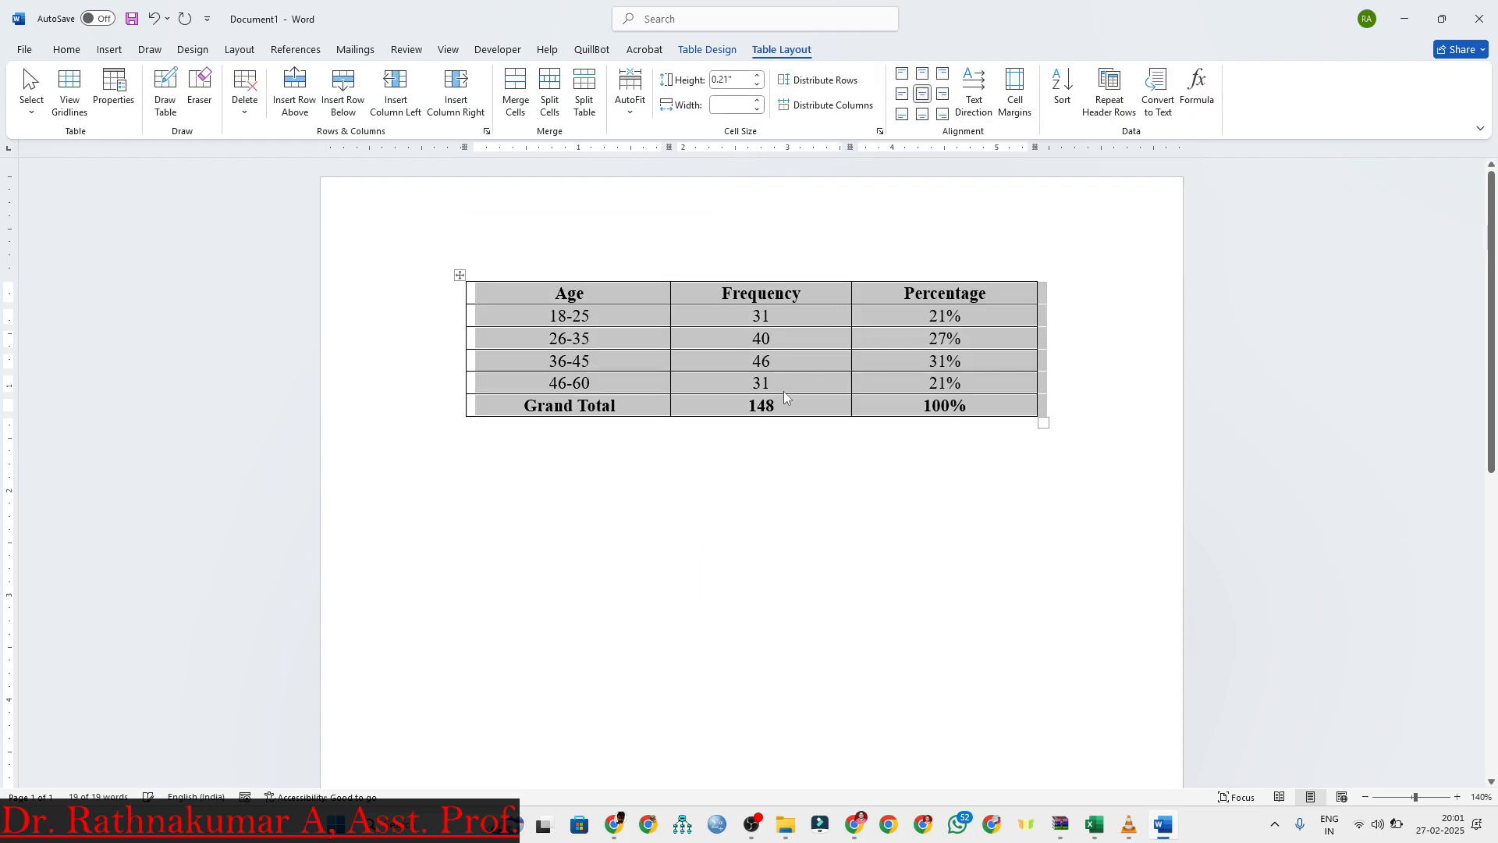
left_click(799, 461)
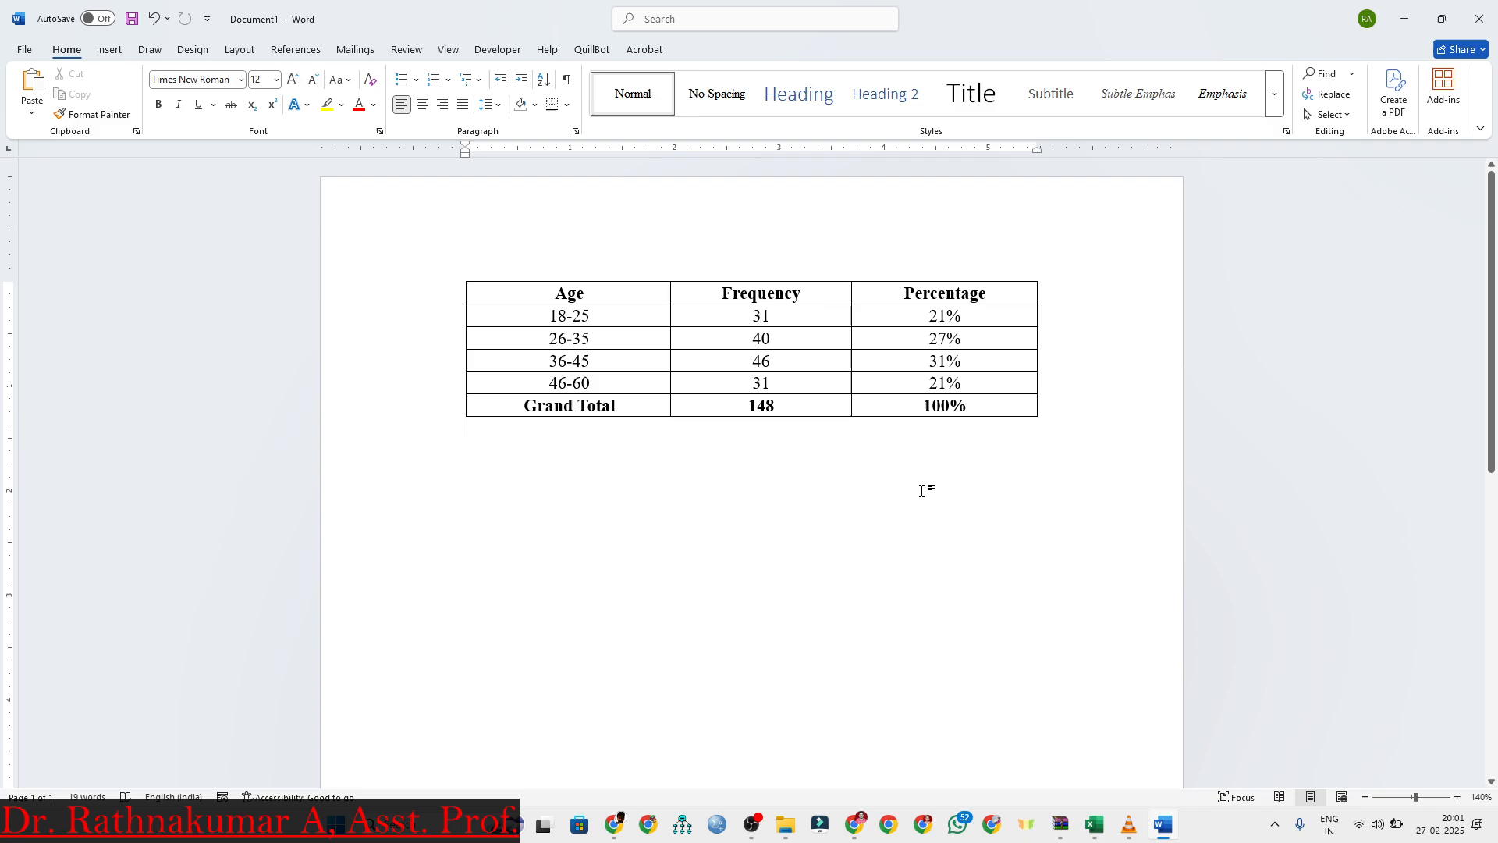
Switch back to the Excel workbook and remove the Age Group field from the PivotTable on Sheet2
key("alt+Tab")
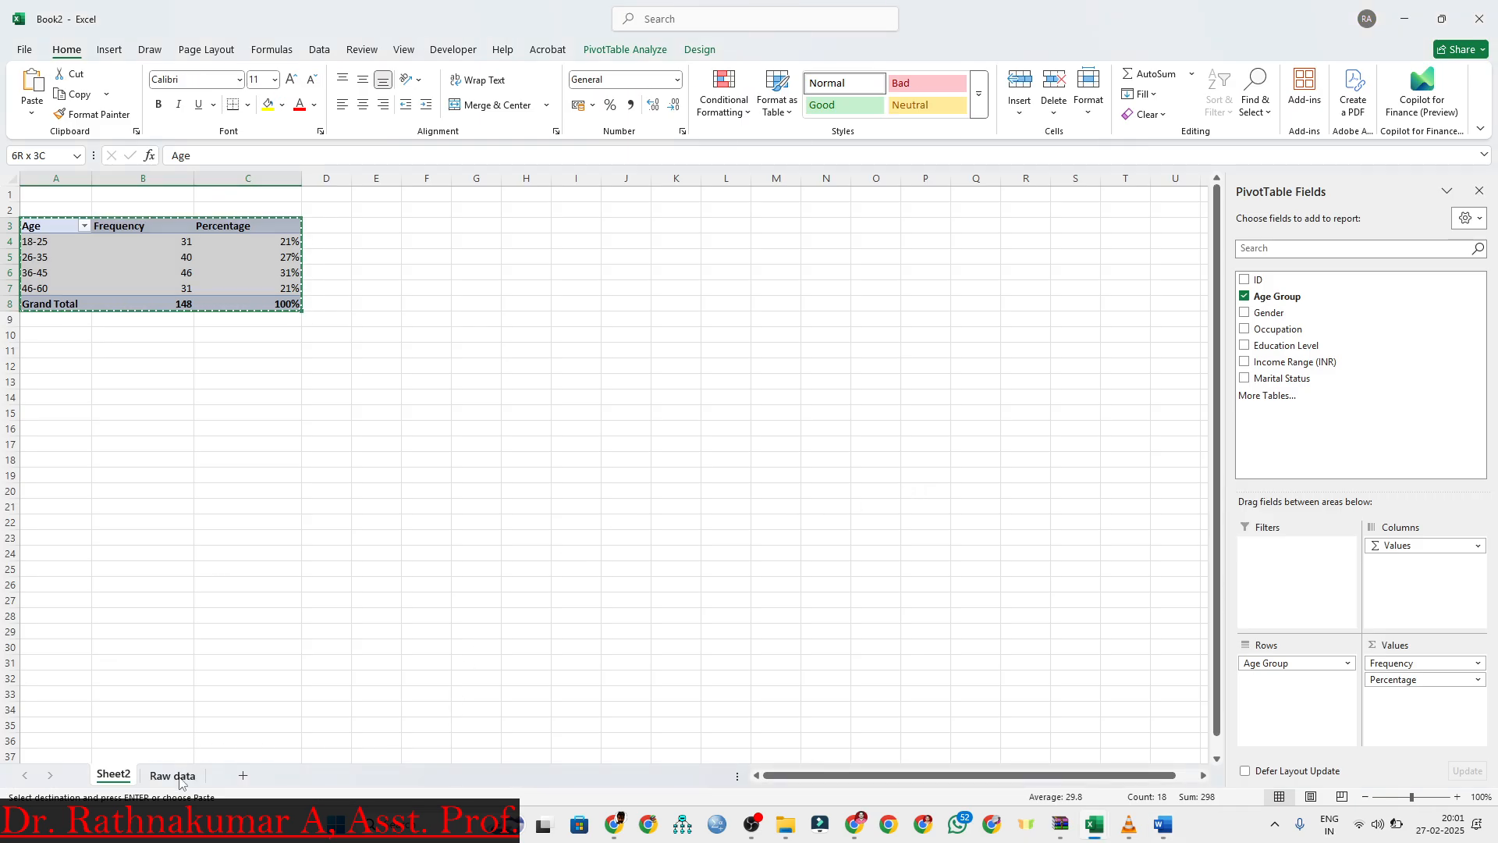
left_click(172, 774)
scroll(224, 501, "up", 4)
key("alt+Tab")
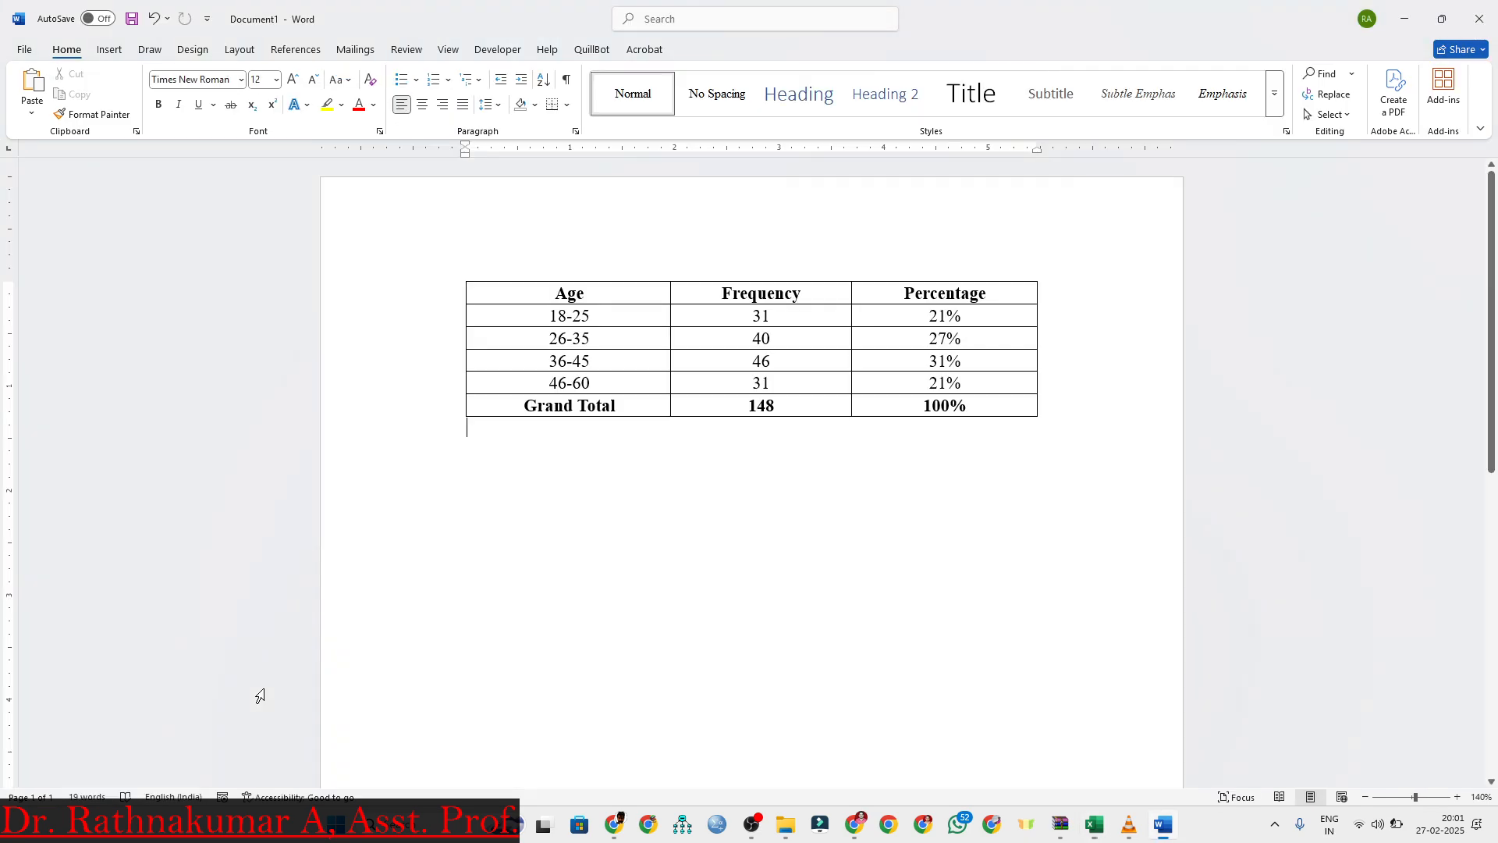
key("alt+Tab")
left_click(113, 775)
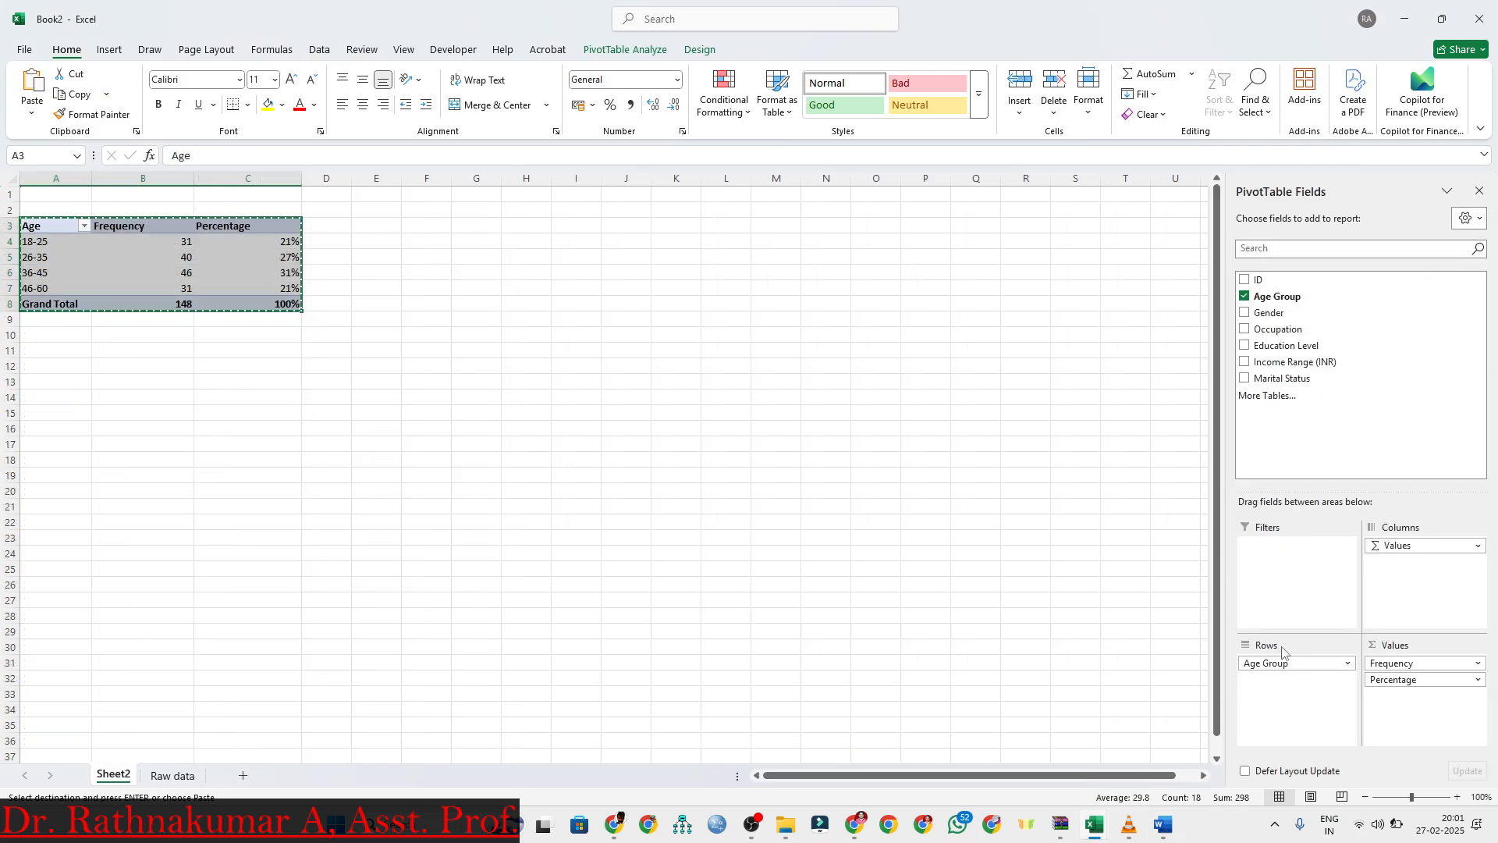
left_click(1245, 295)
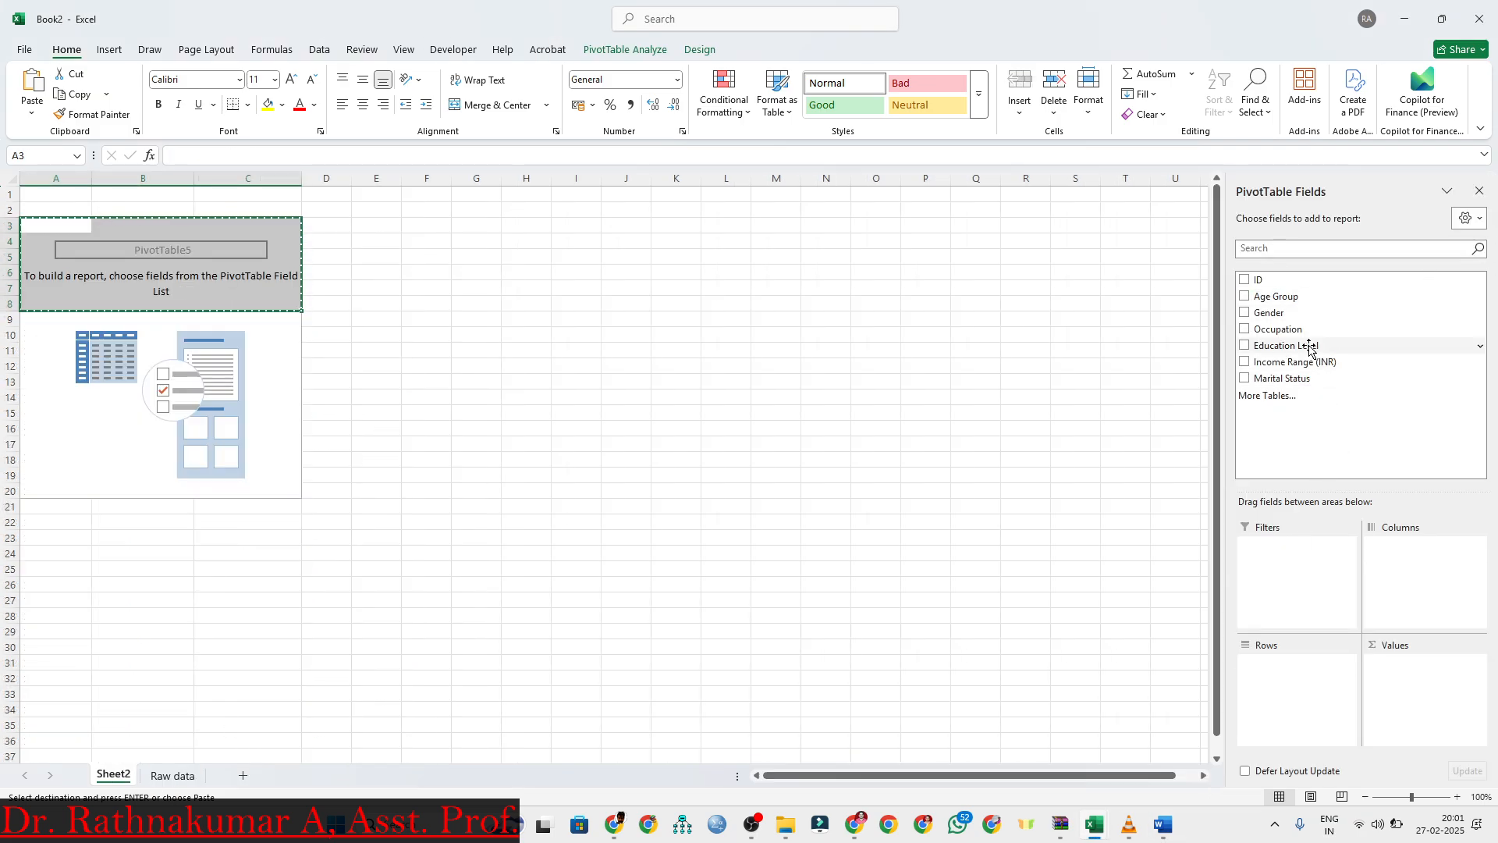
Add Gender to the PivotTable rows and add it twice to the values as counts
left_click_drag(1282, 316, 1275, 680)
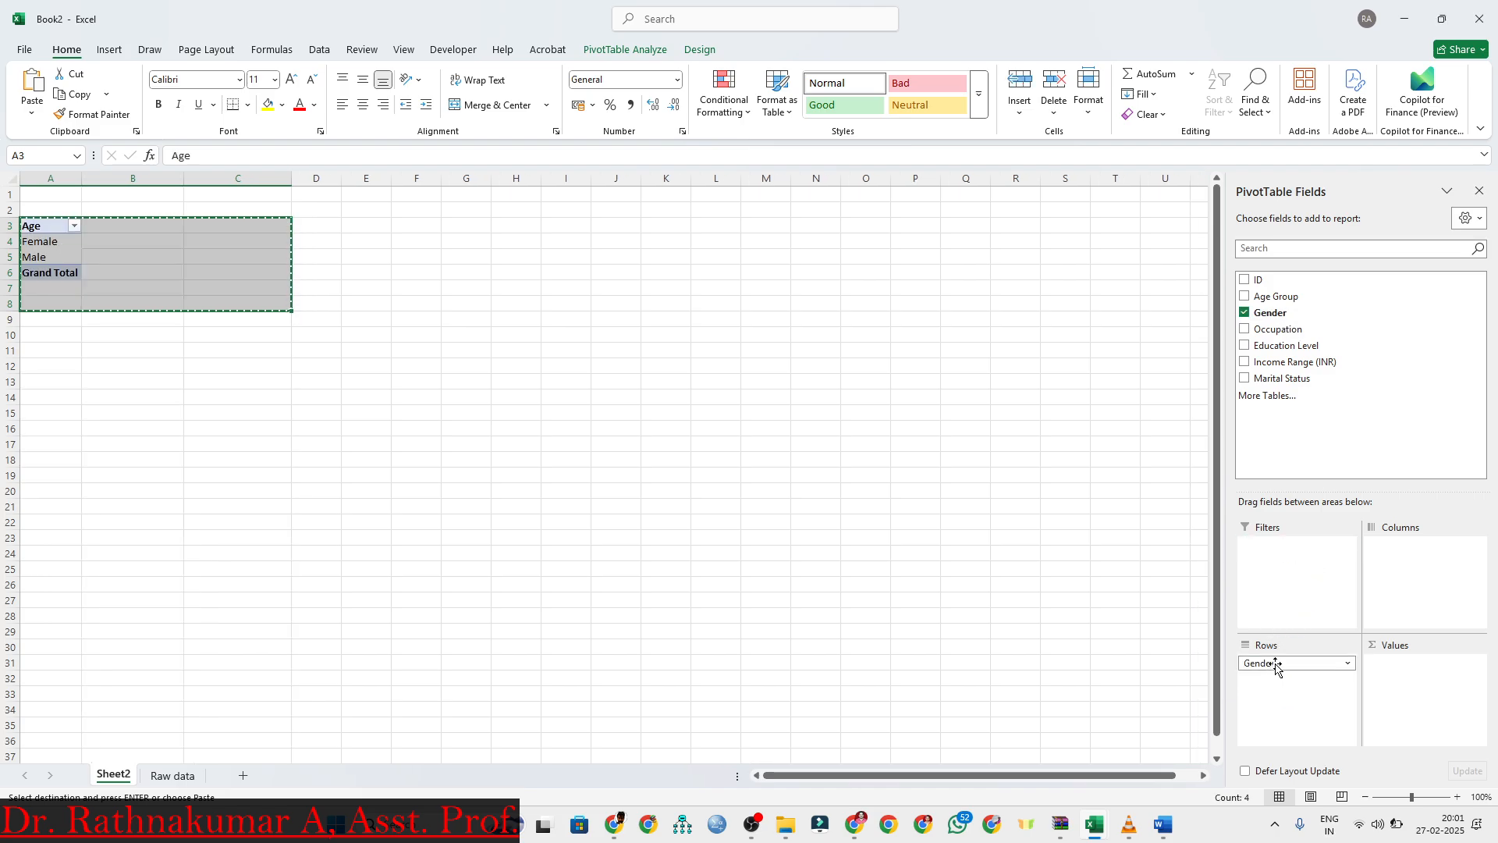
left_click_drag(1279, 313, 1406, 672)
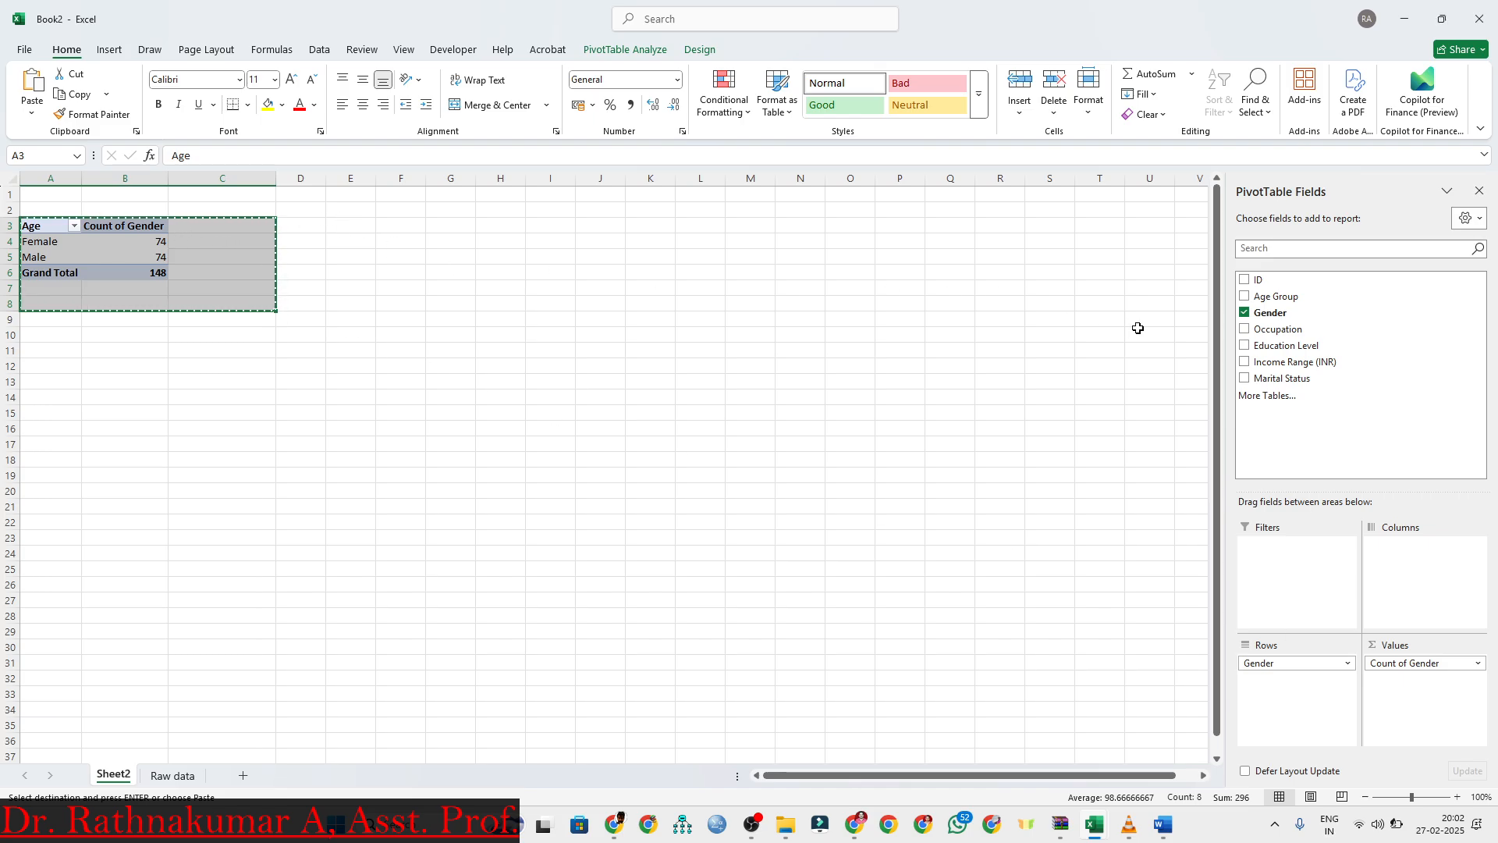
left_click_drag(1268, 313, 1406, 719)
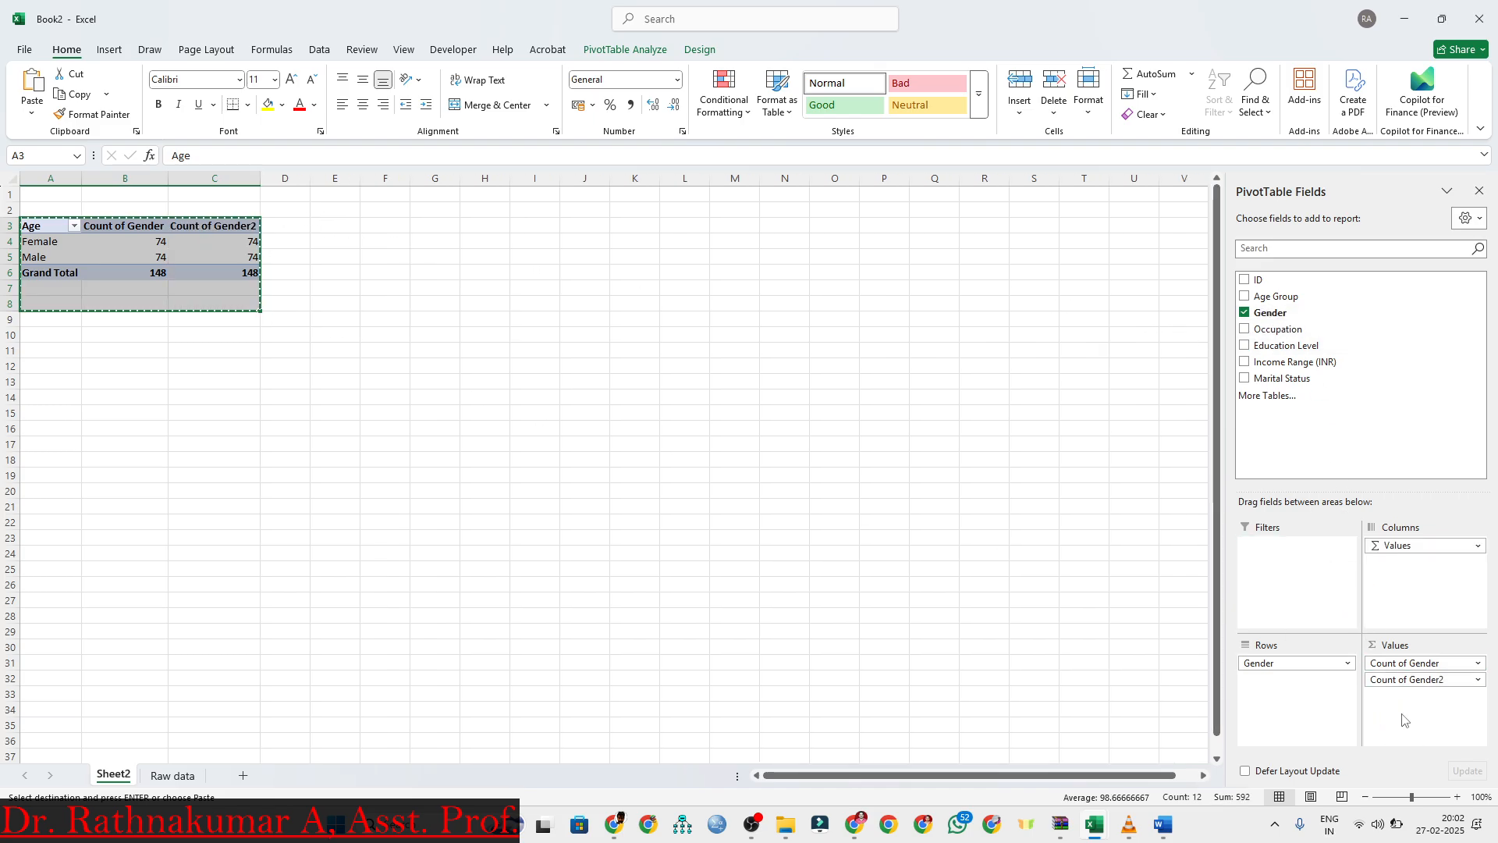
Show the second Gender count as % of Grand Total and format C4:C6 with no decimal places
right_click(246, 255)
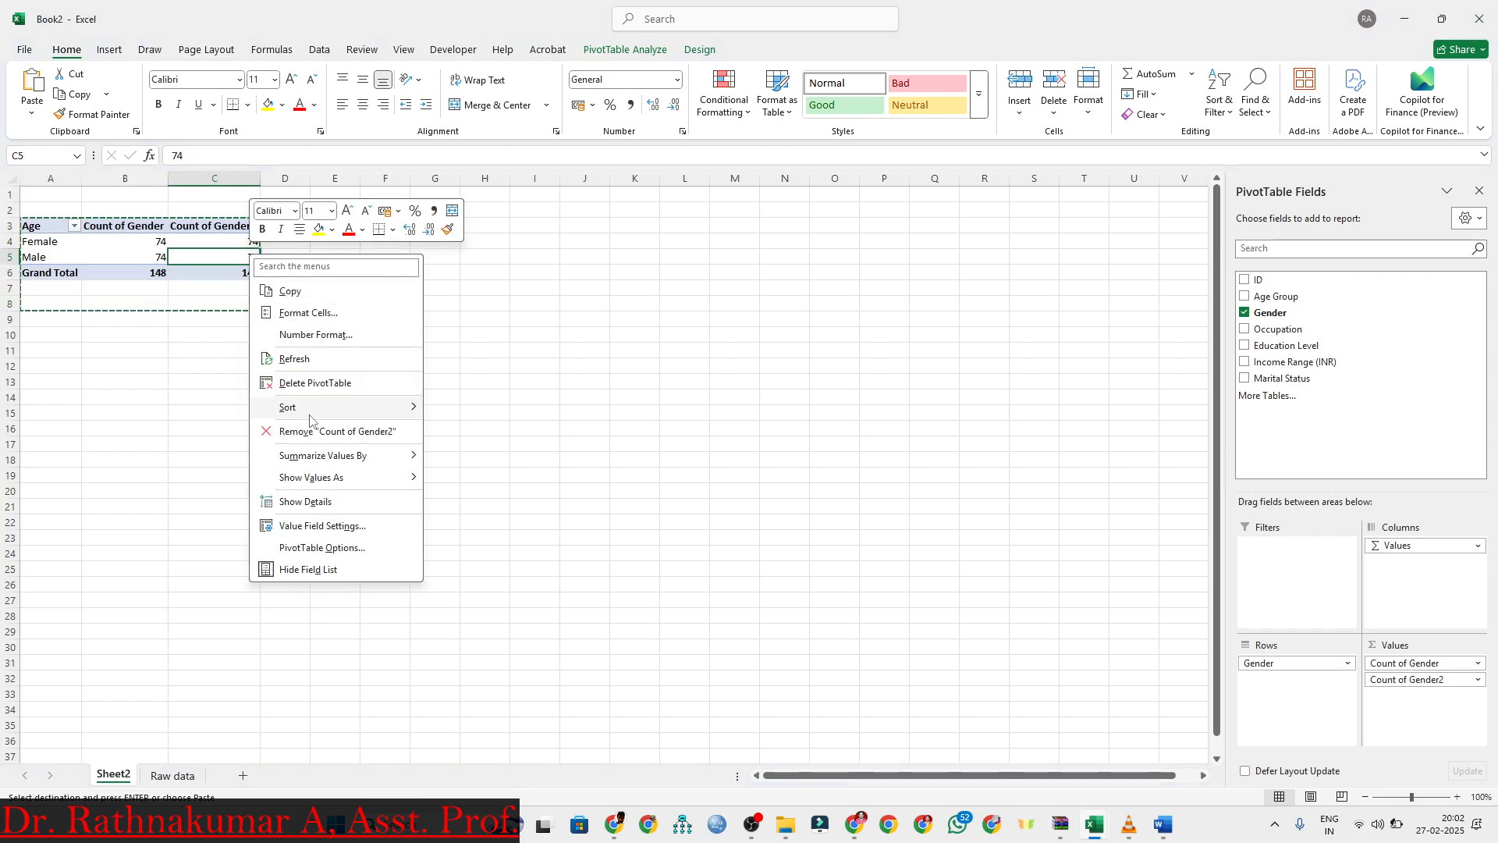
mouse_move(374, 477)
left_click(475, 482)
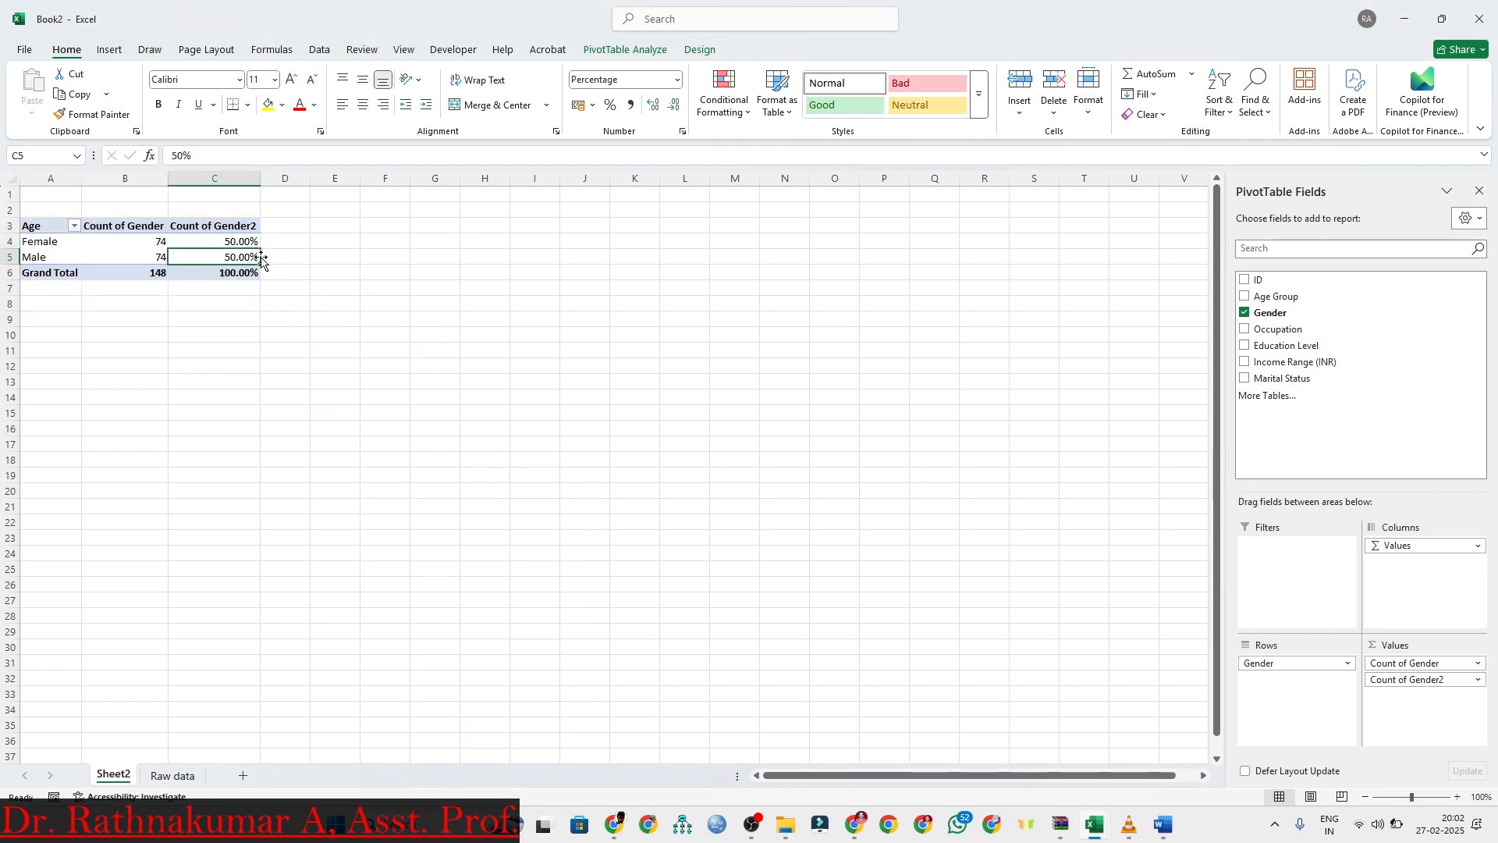
left_click_drag(230, 239, 238, 273)
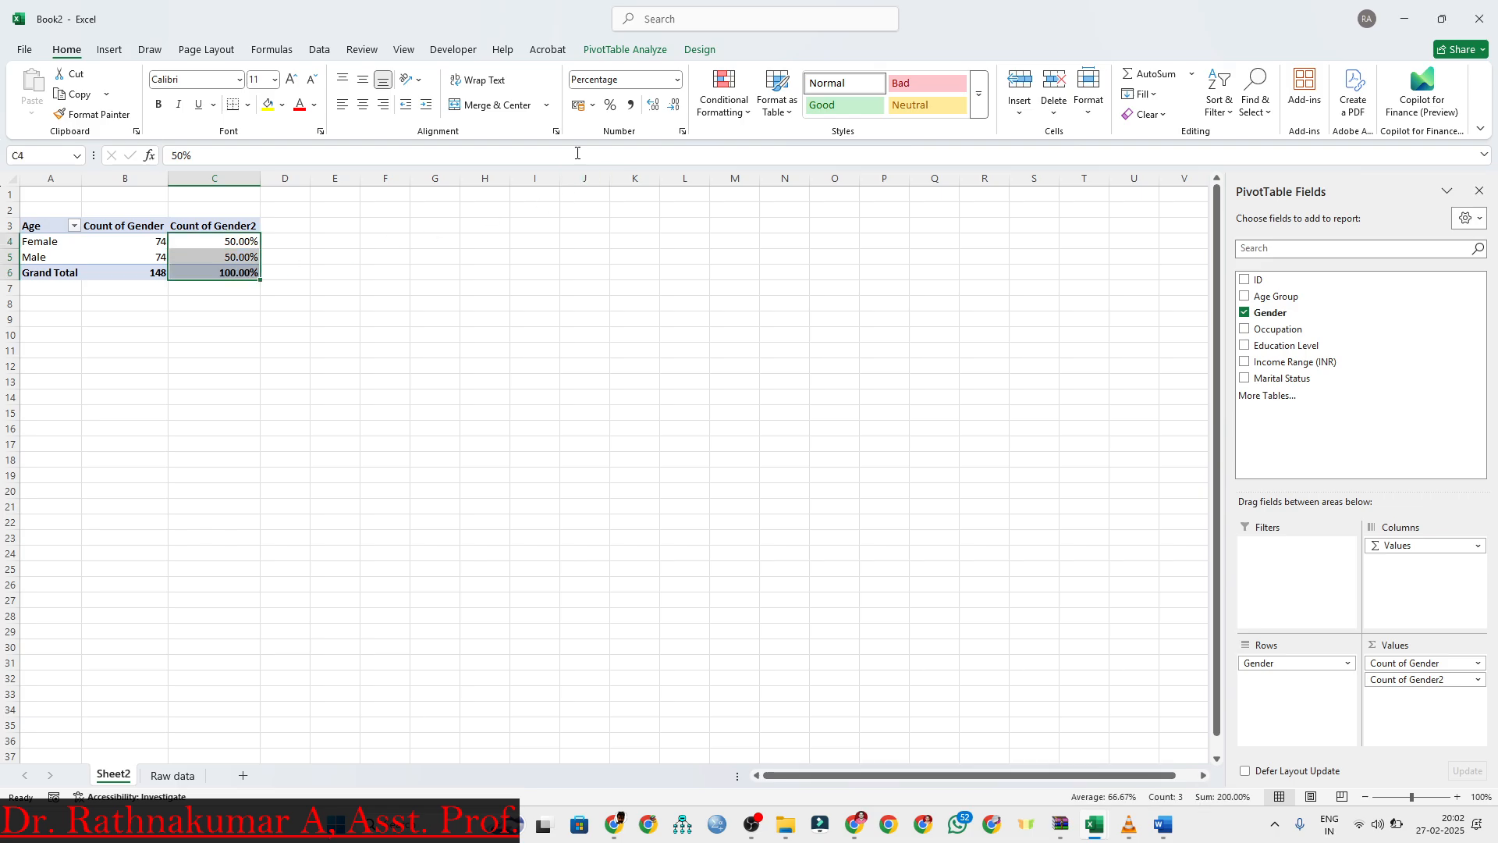
left_click(671, 106)
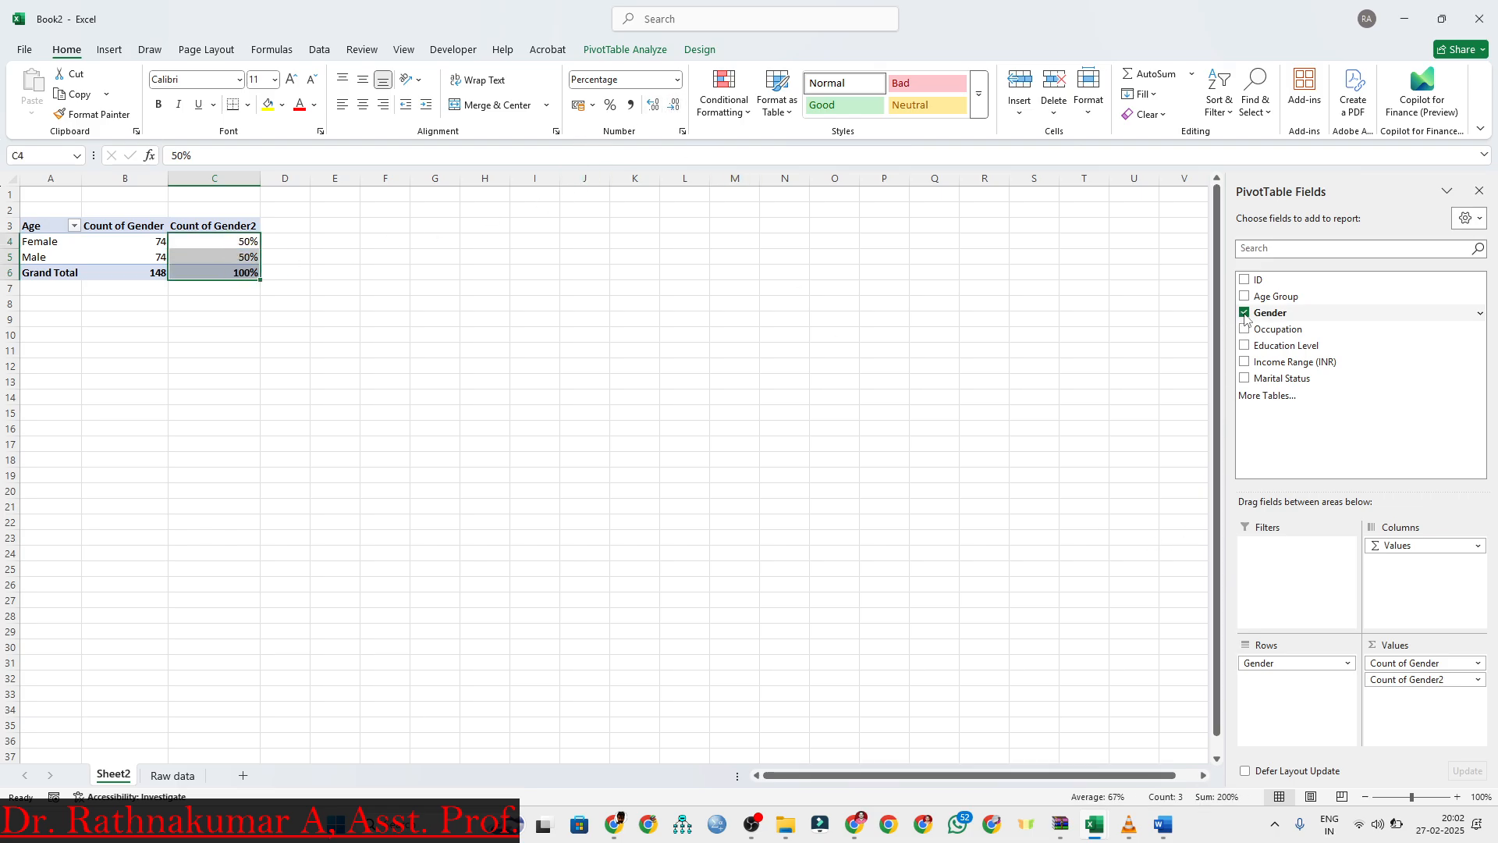
Replace Gender with Education Level in the PivotTable rows and add Education Level twice to the values
left_click(1246, 313)
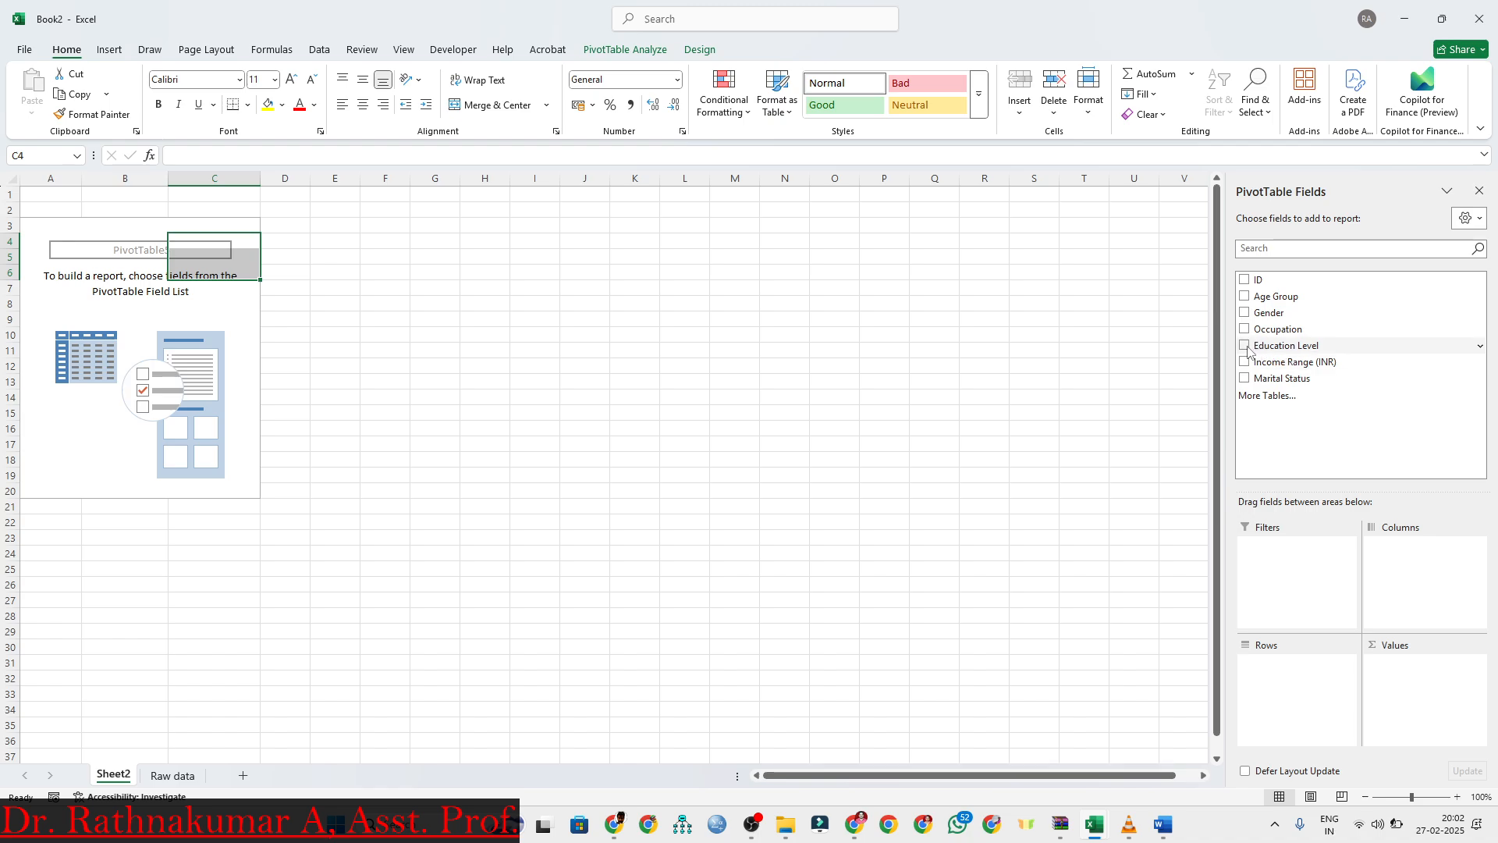
left_click_drag(1249, 351, 1290, 687)
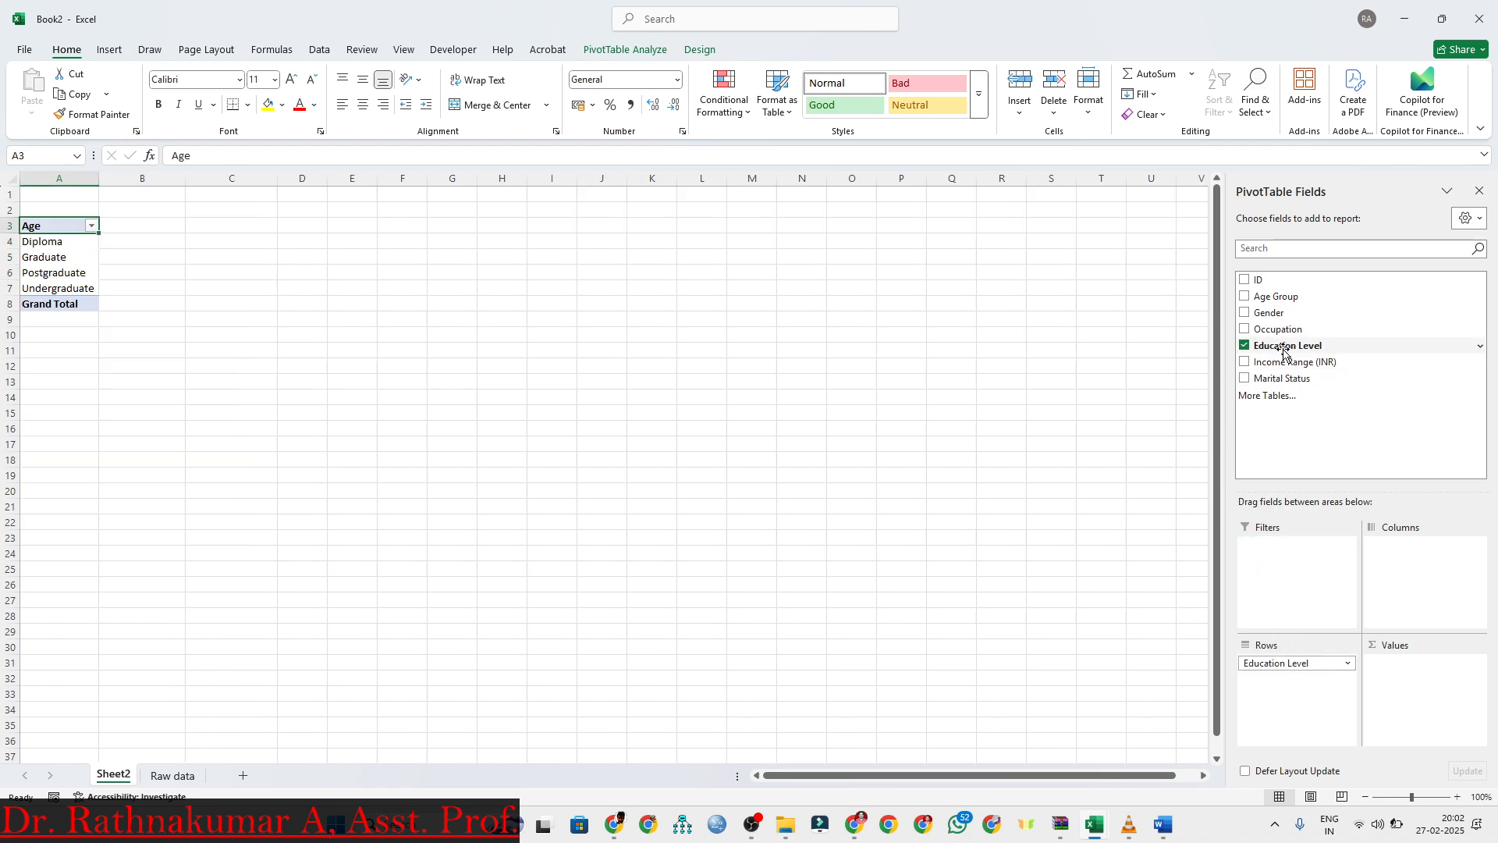
left_click_drag(1283, 353, 1426, 694)
left_click_drag(1288, 347, 1427, 696)
Show the second Education Level count as % of Grand Total
right_click(345, 256)
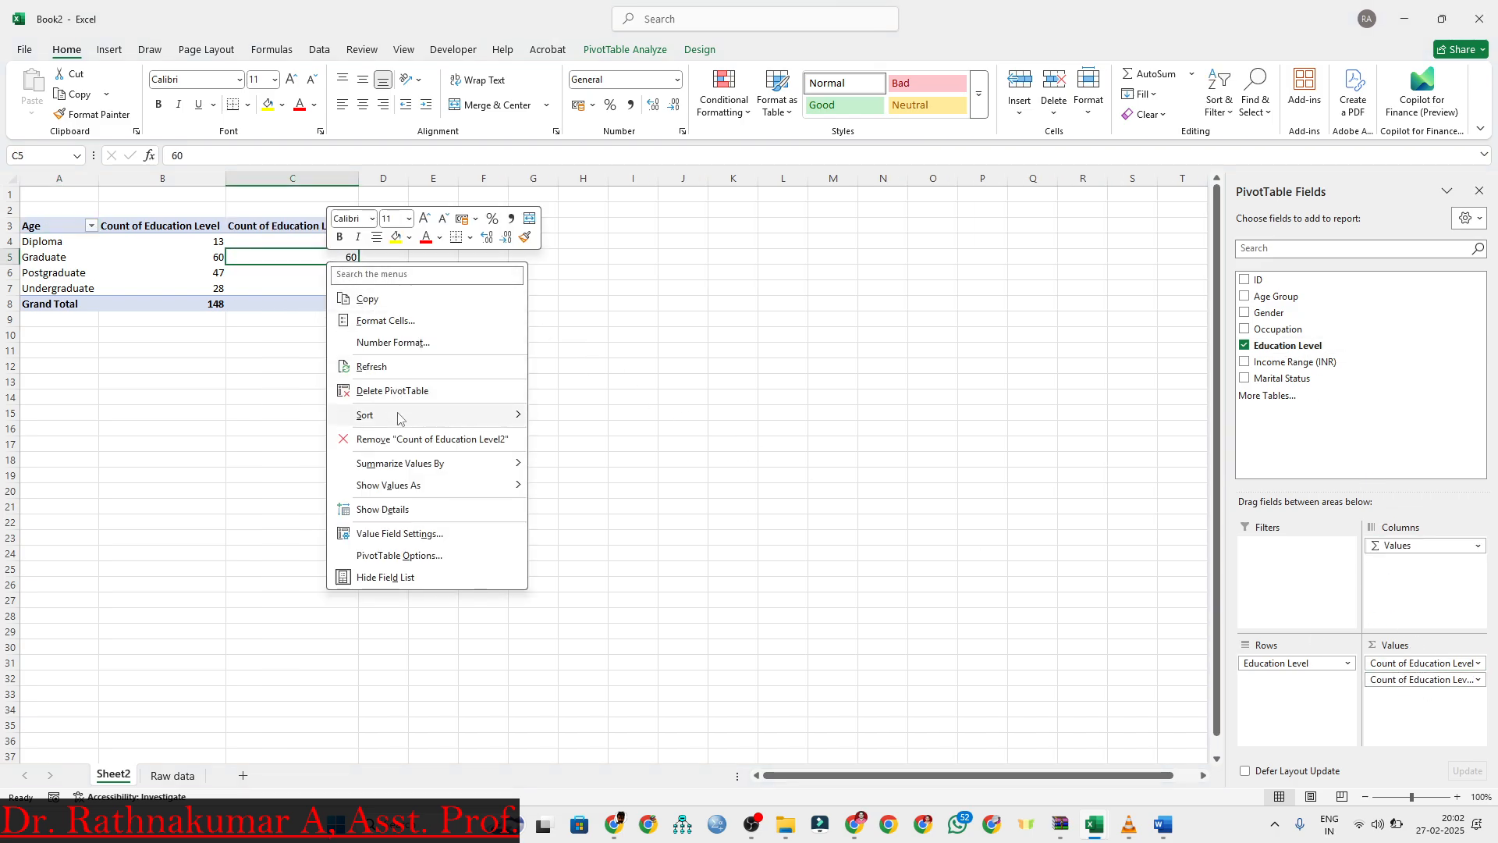
mouse_move(414, 490)
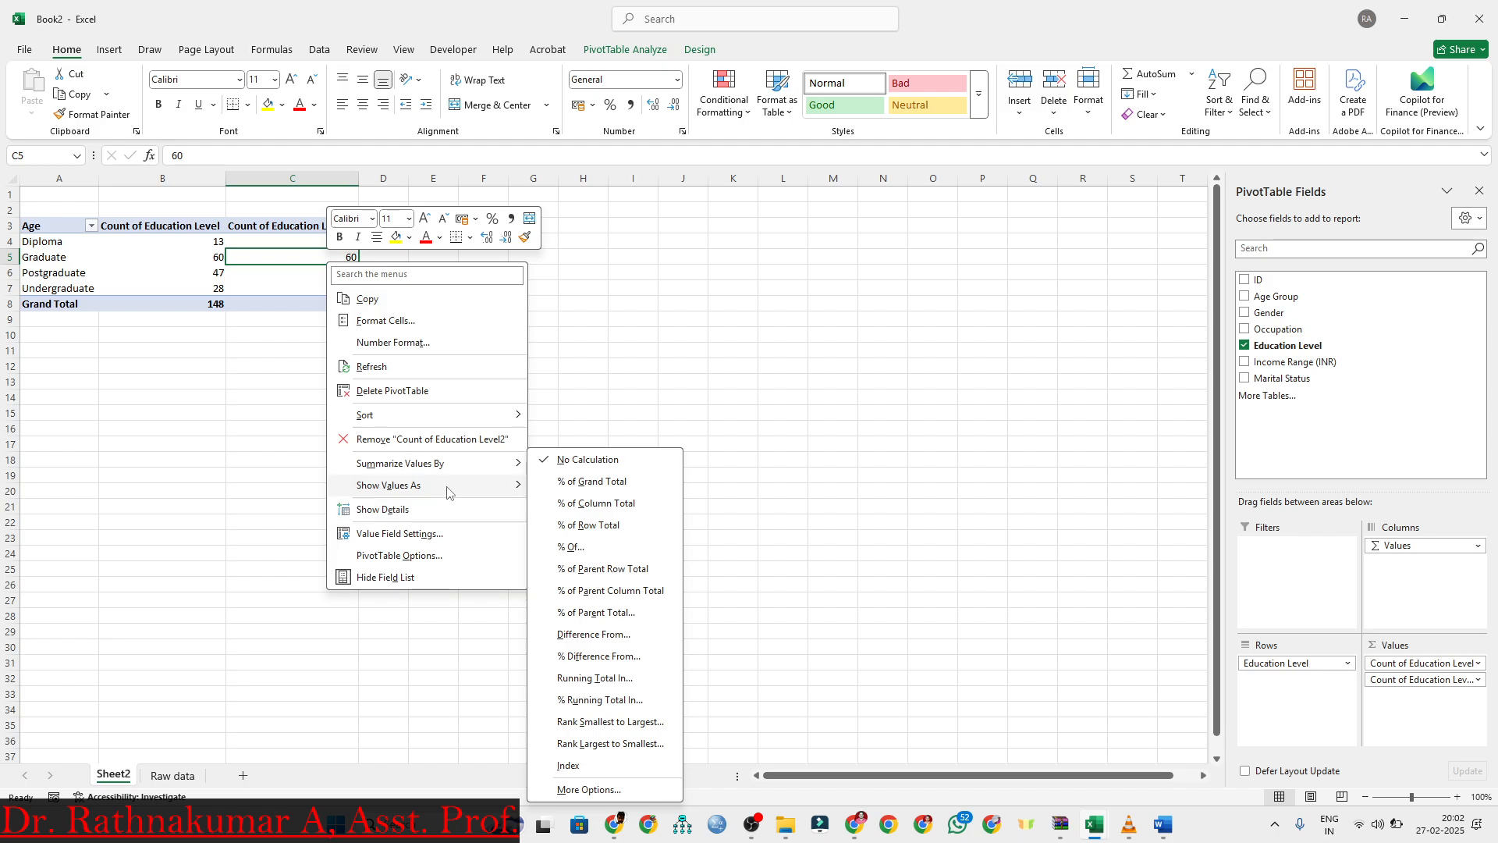
left_click(568, 486)
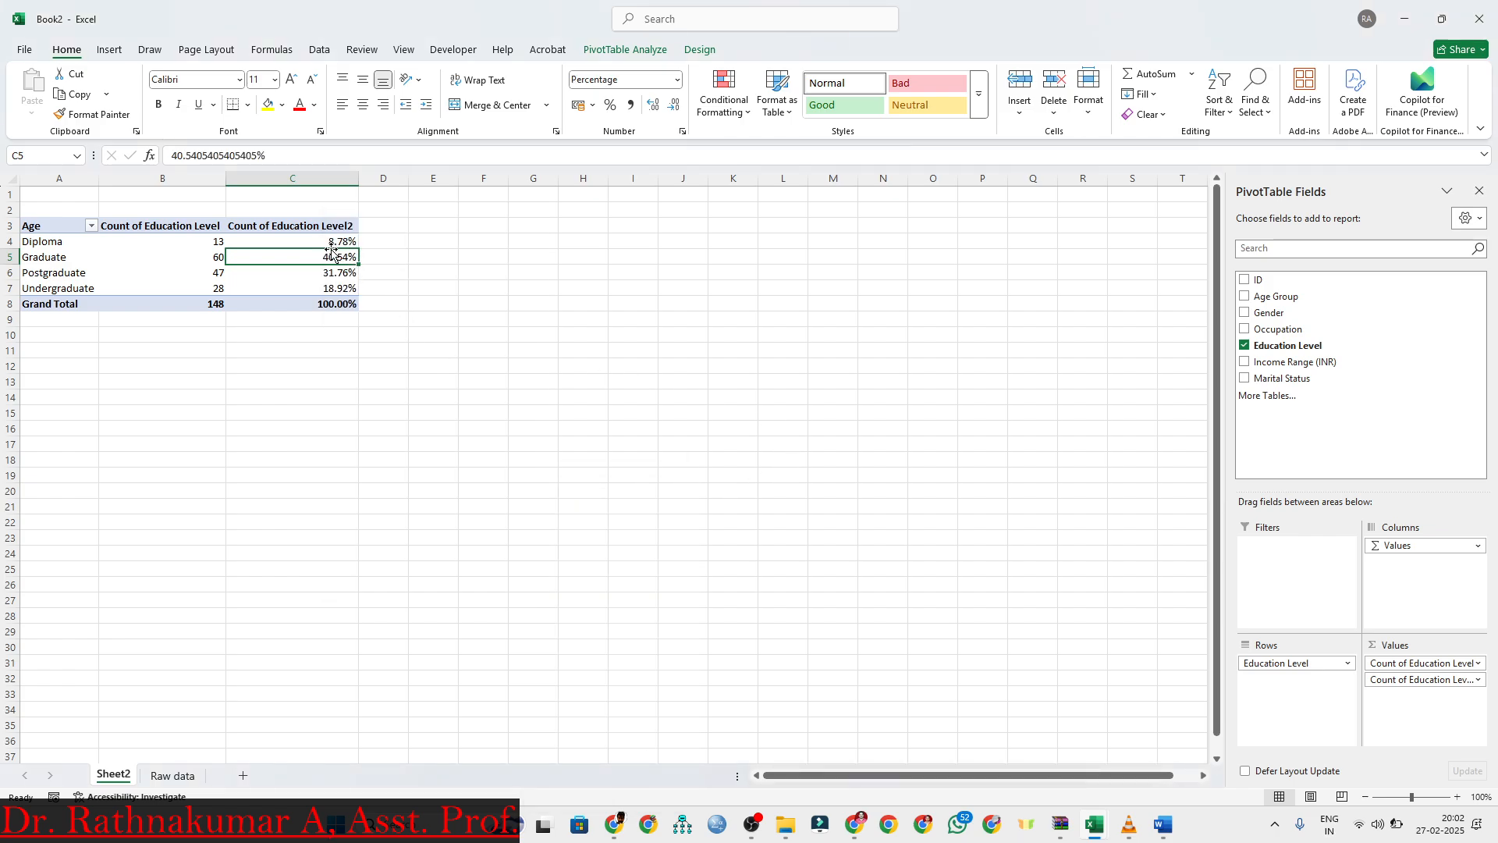
Format the Education Level percentages in C4:C8, including the grand total, with no decimal places
left_click_drag(331, 247, 338, 303)
left_click(674, 104)
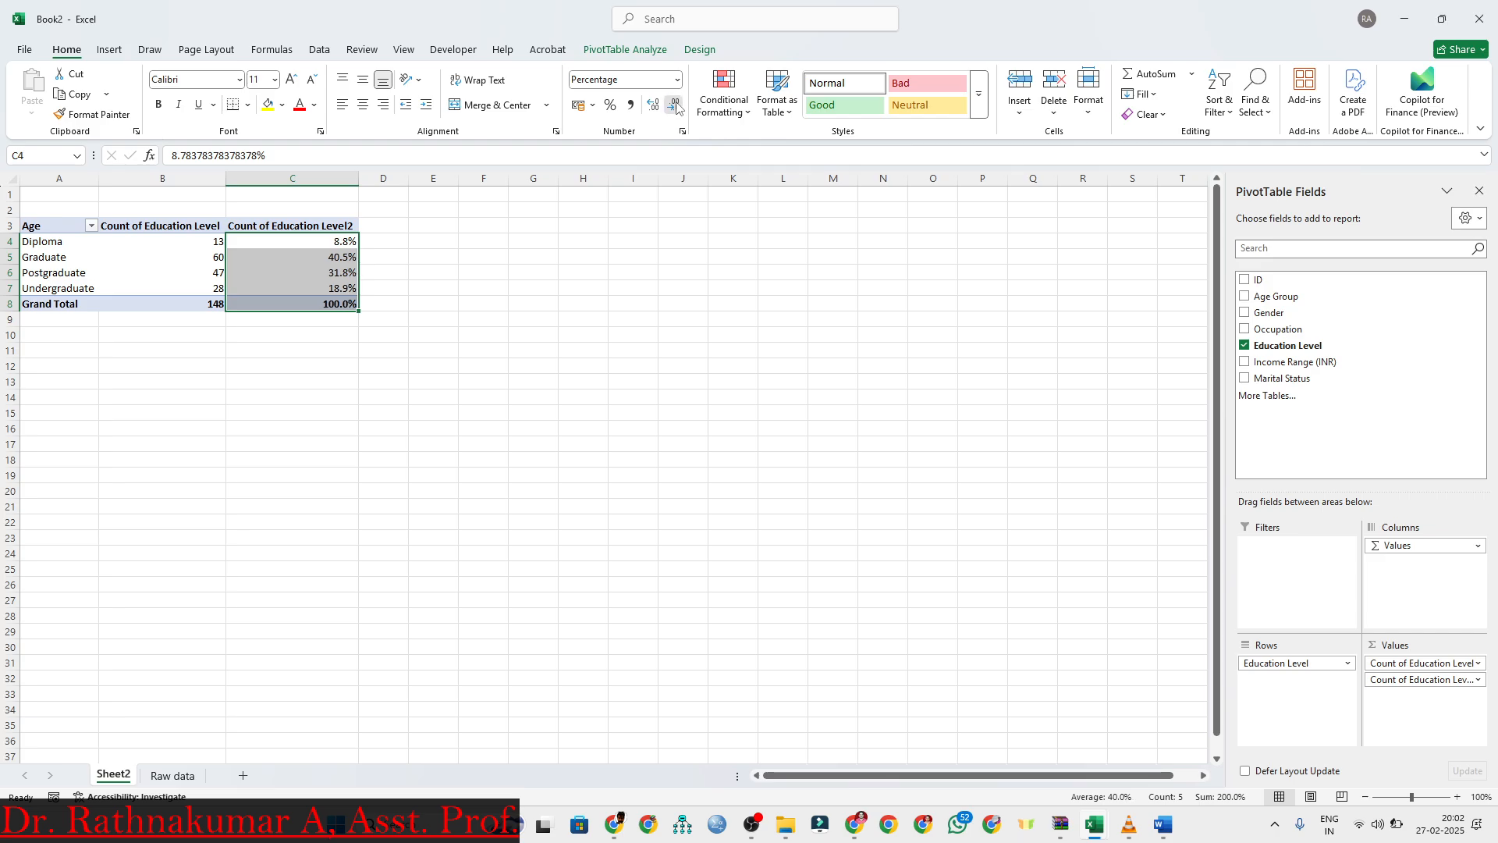
left_click(674, 104)
left_click(263, 268)
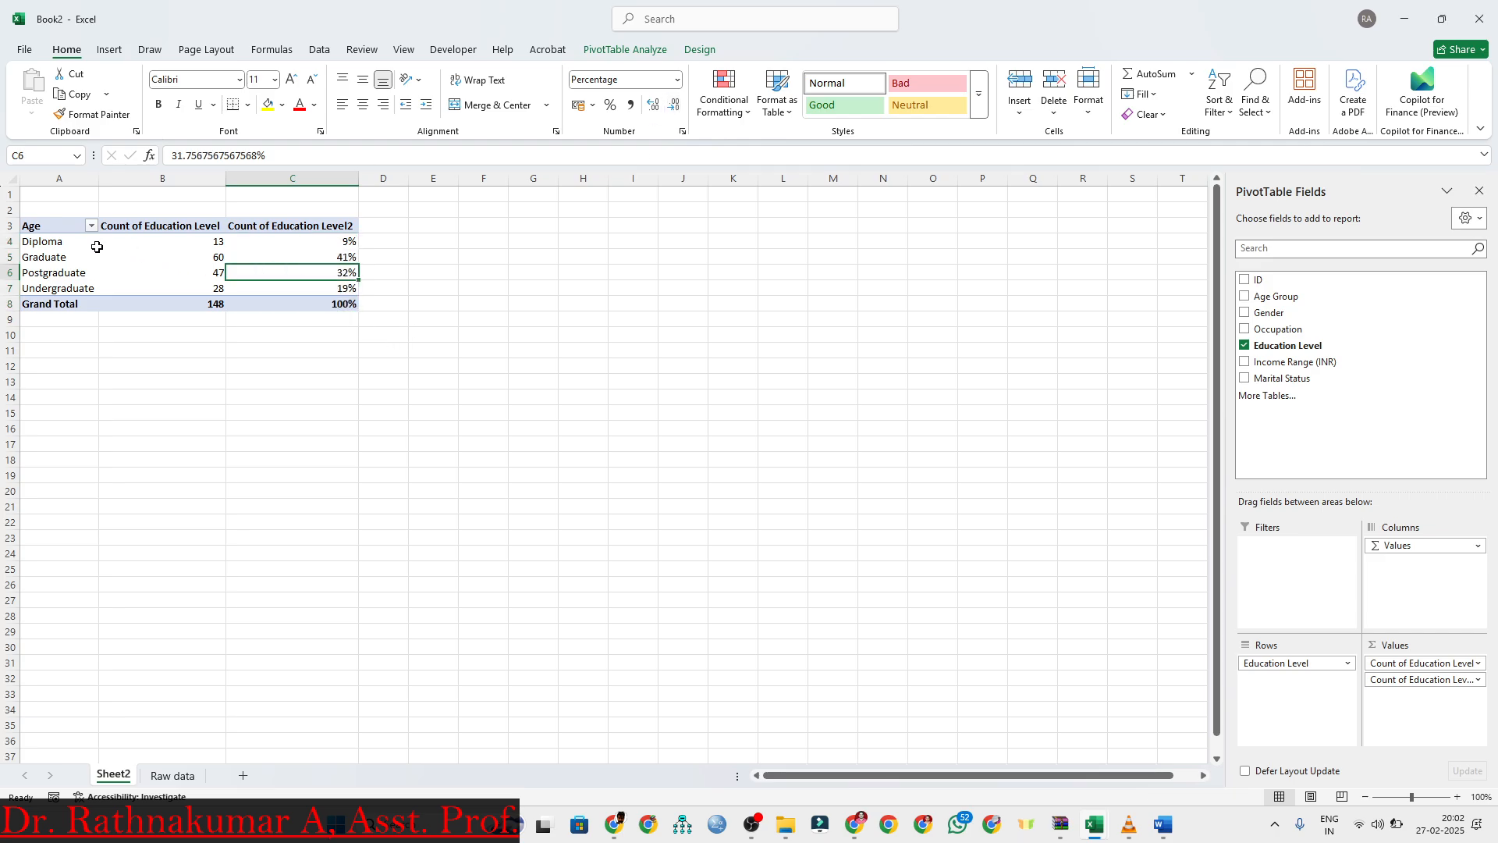
mouse_move(115, 248)
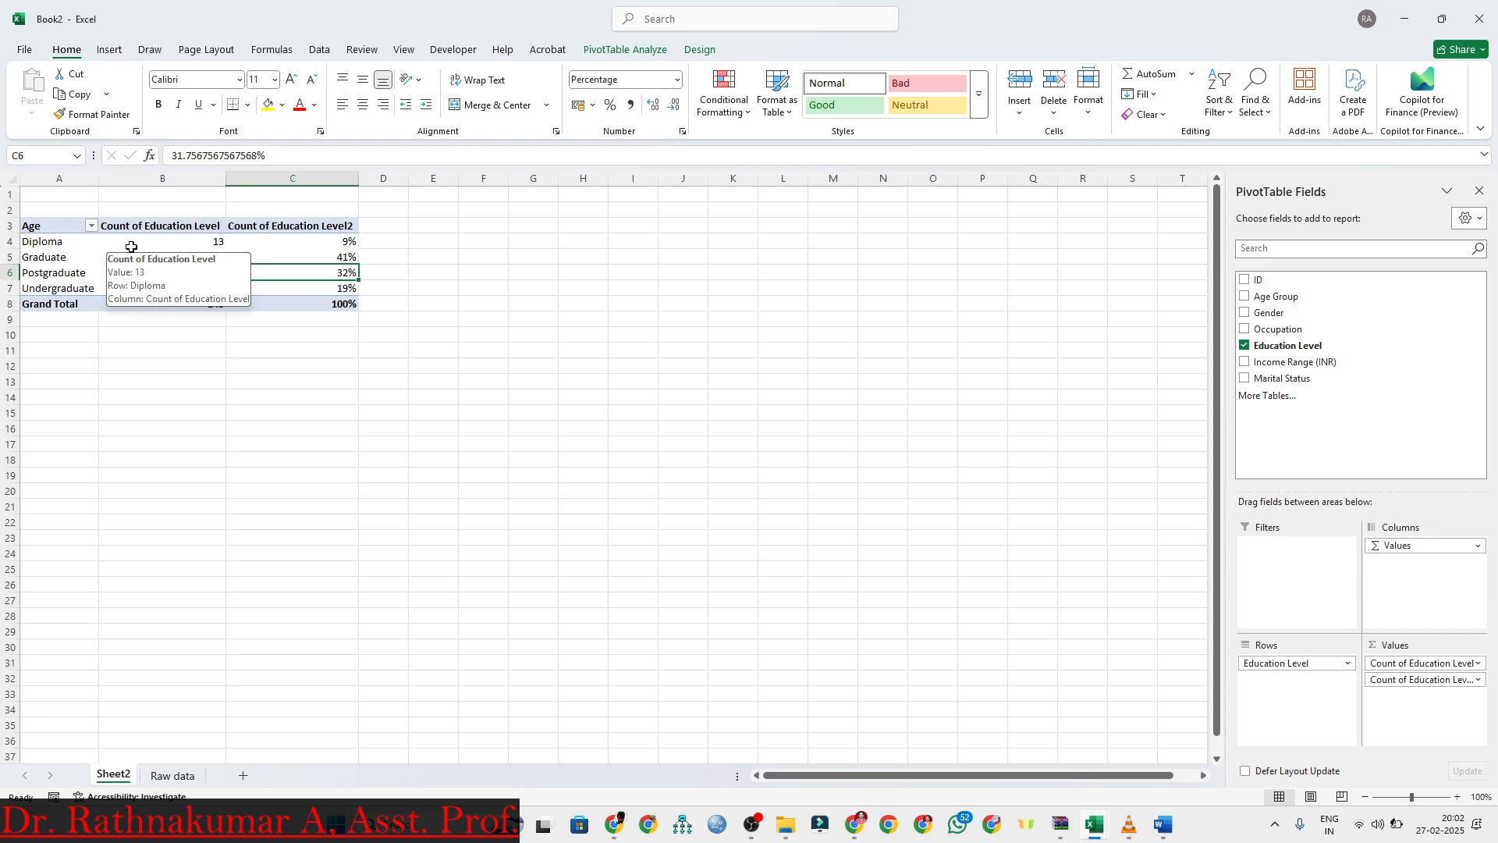